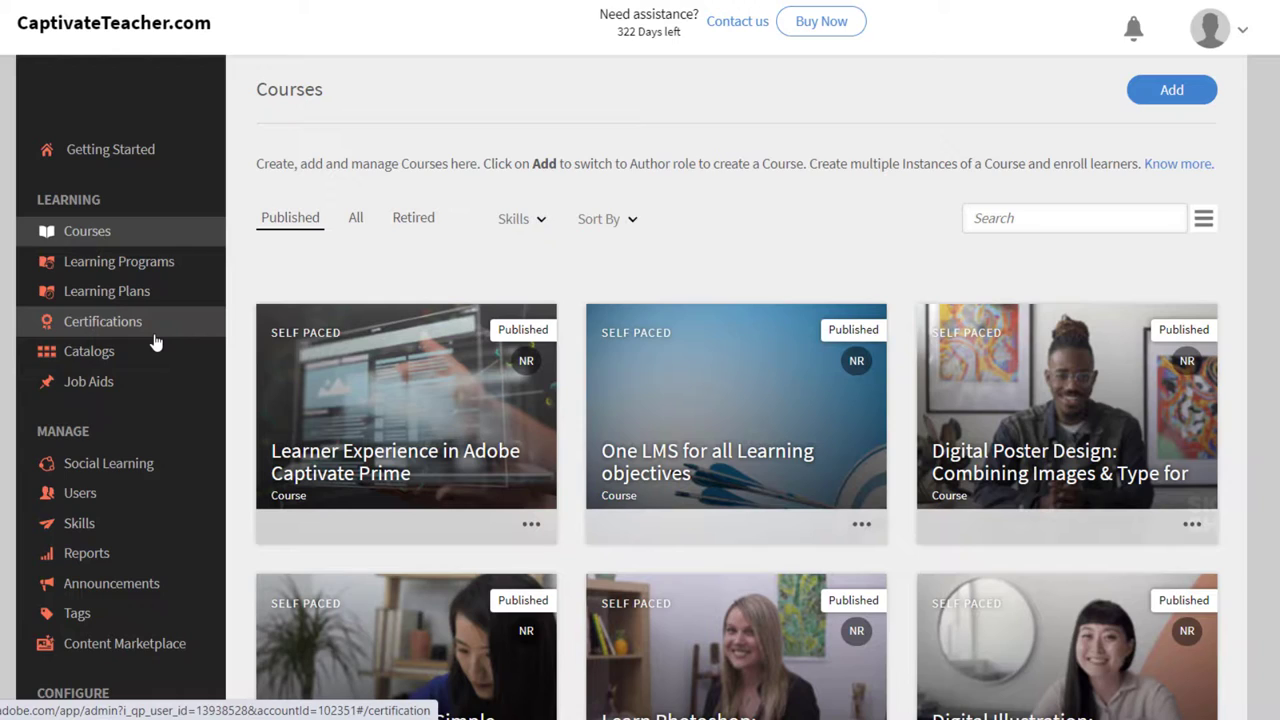
Step: As Author, start new library content named 'Three Module Course - M1'
left_click(1240, 35)
left_click(1112, 148)
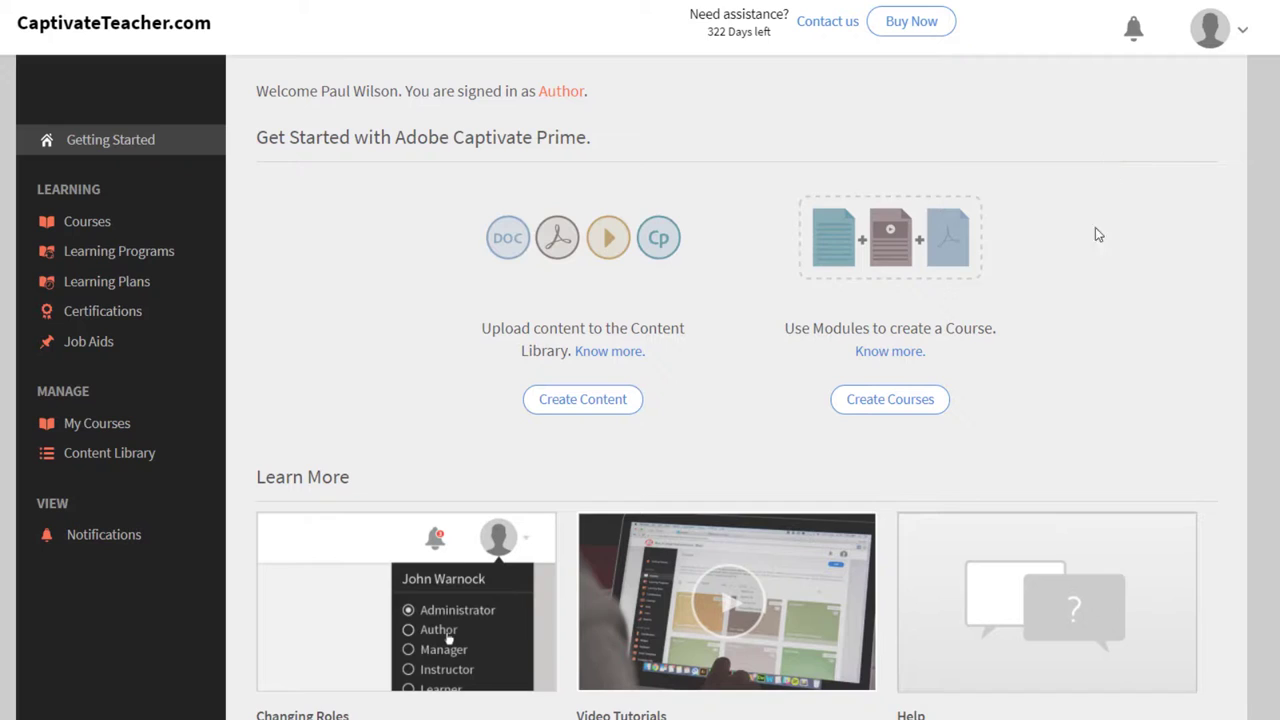
left_click(566, 400)
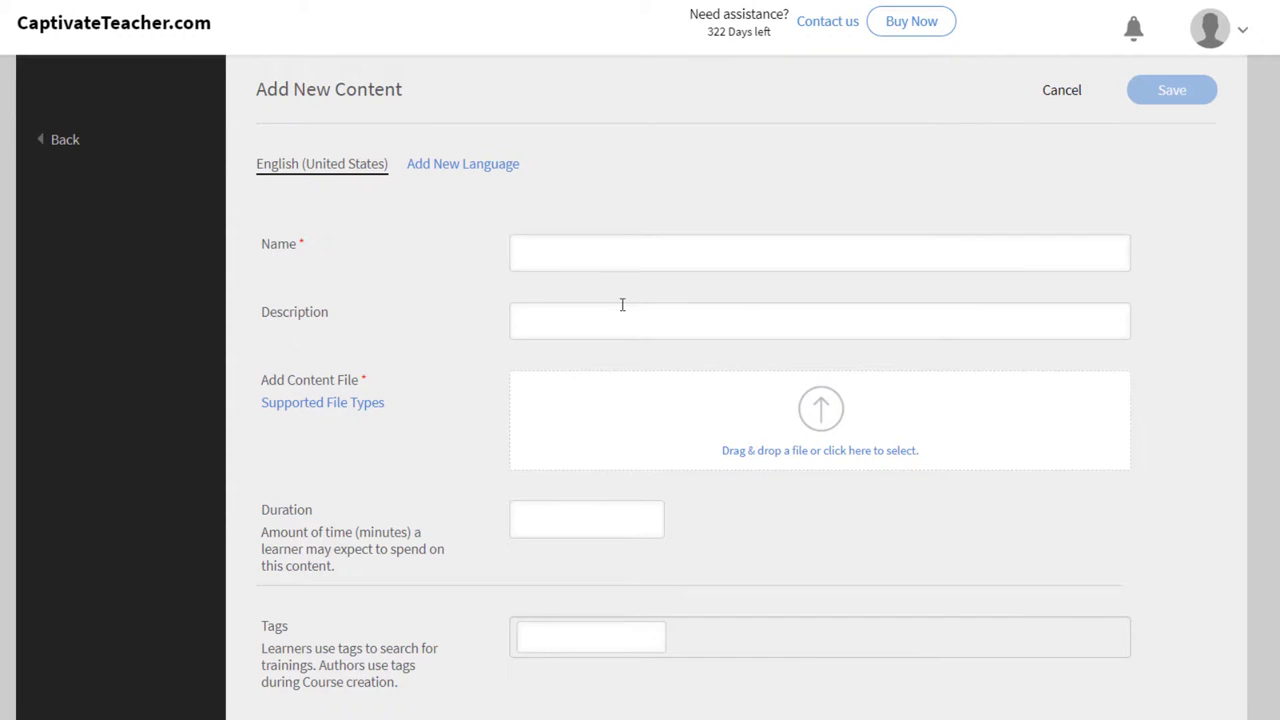
left_click(595, 255)
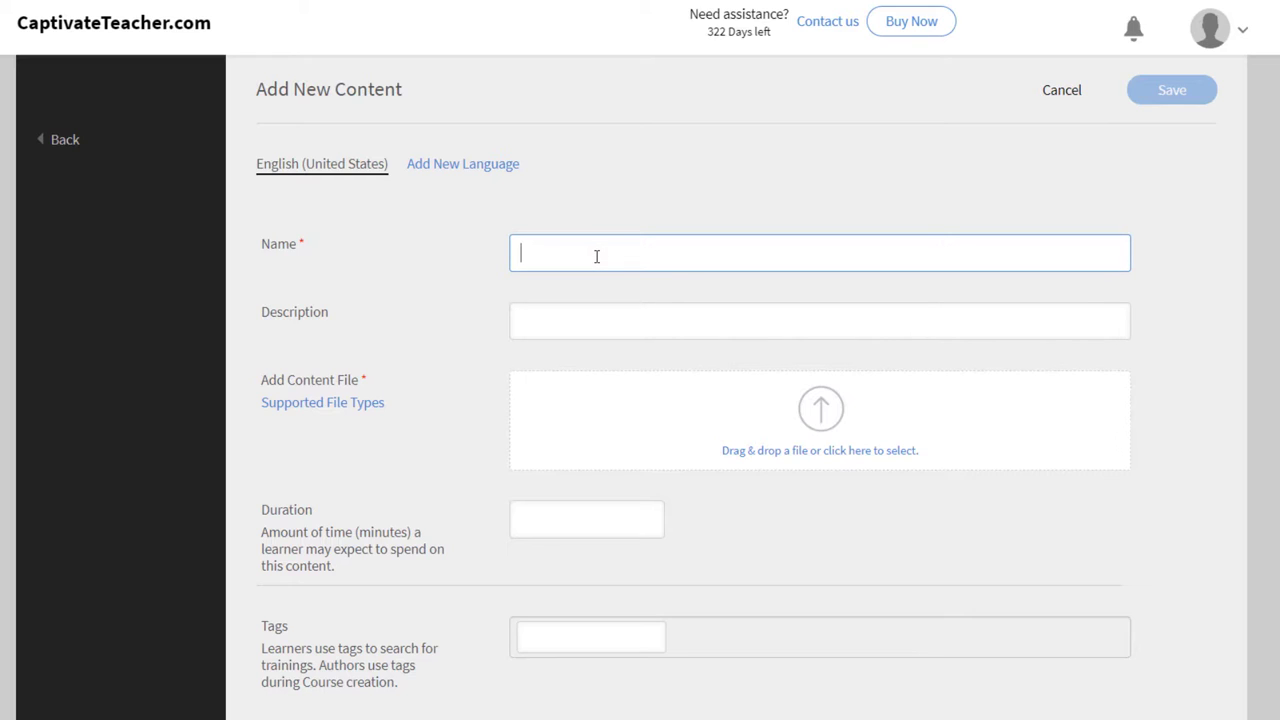
type("Three Module Course")
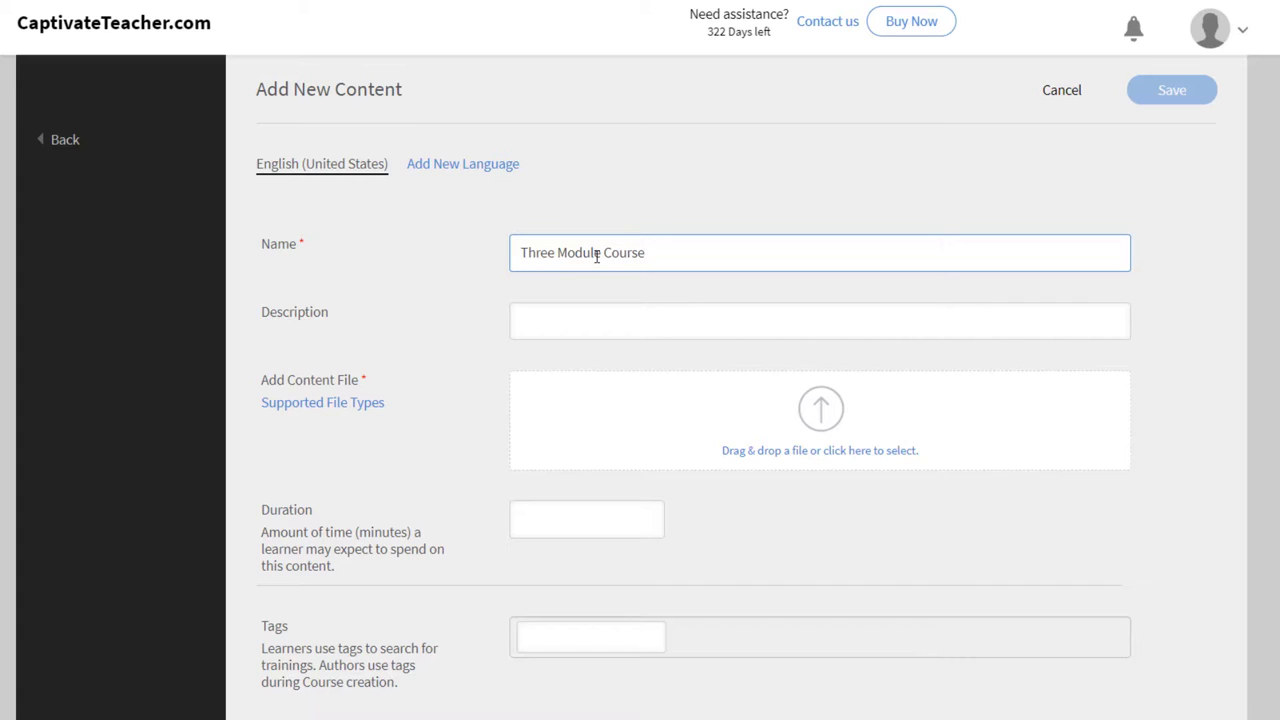
type(" - M1")
Step: Copy the content name into the description field
key("ctrl+a")
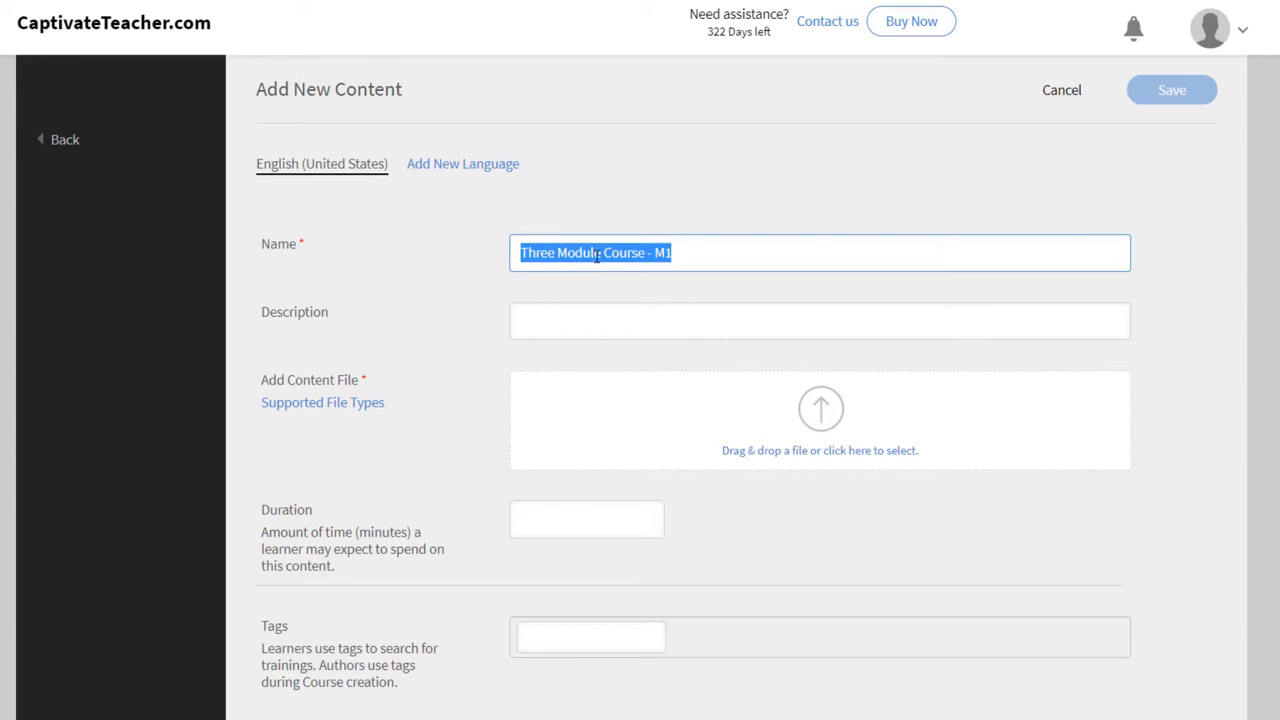
key("ctrl+c")
left_click(646, 320)
key("ctrl+v")
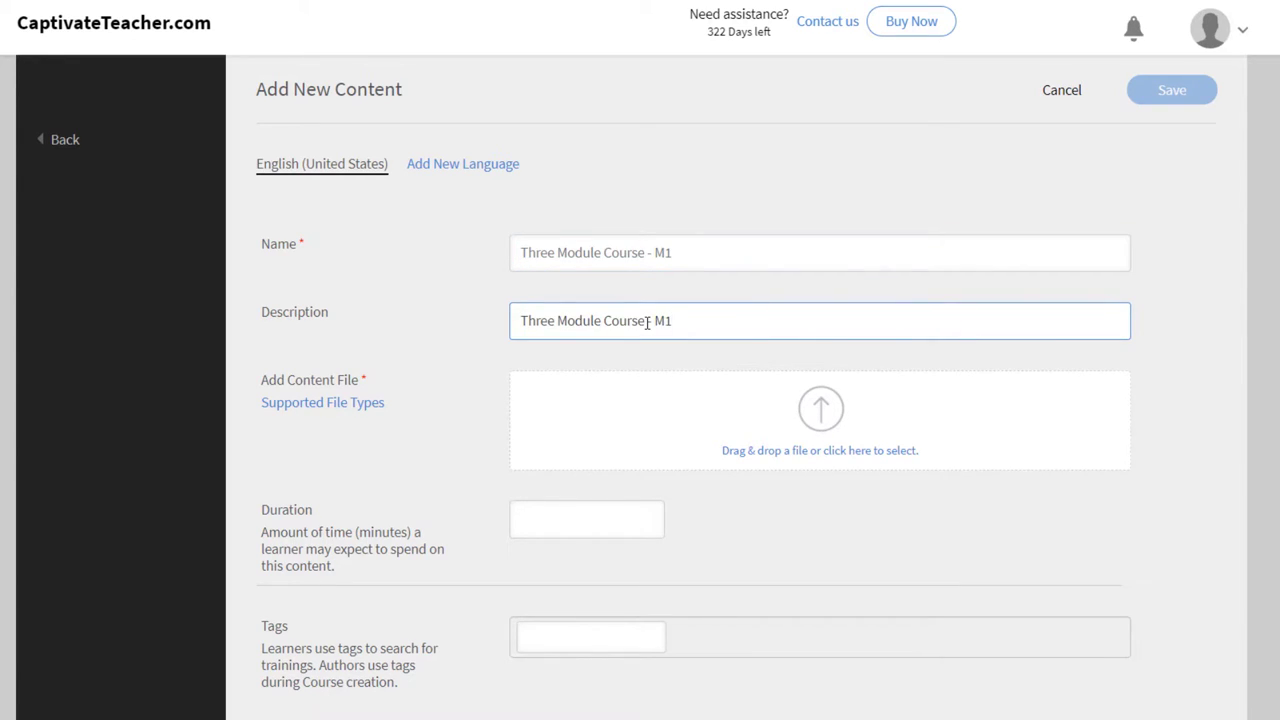
Step: Attach Module01.zip as the content file and save it to the library
left_click(824, 416)
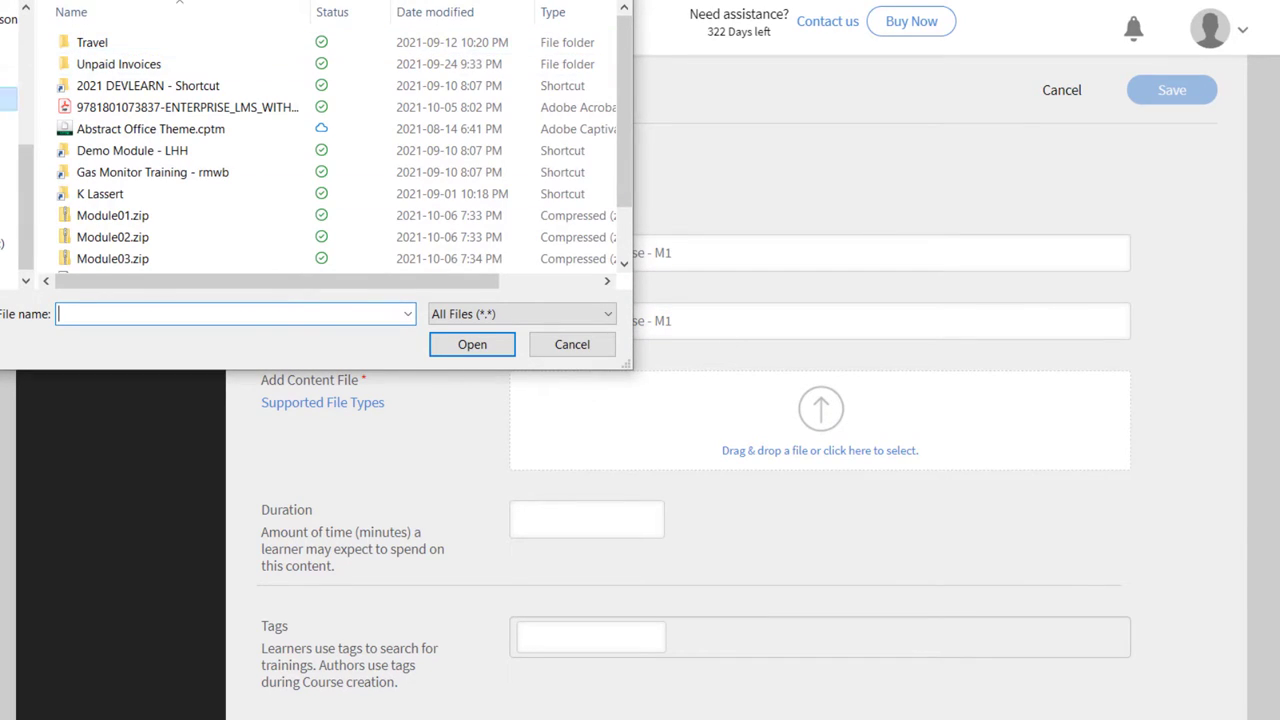
left_click(108, 215)
left_click(494, 346)
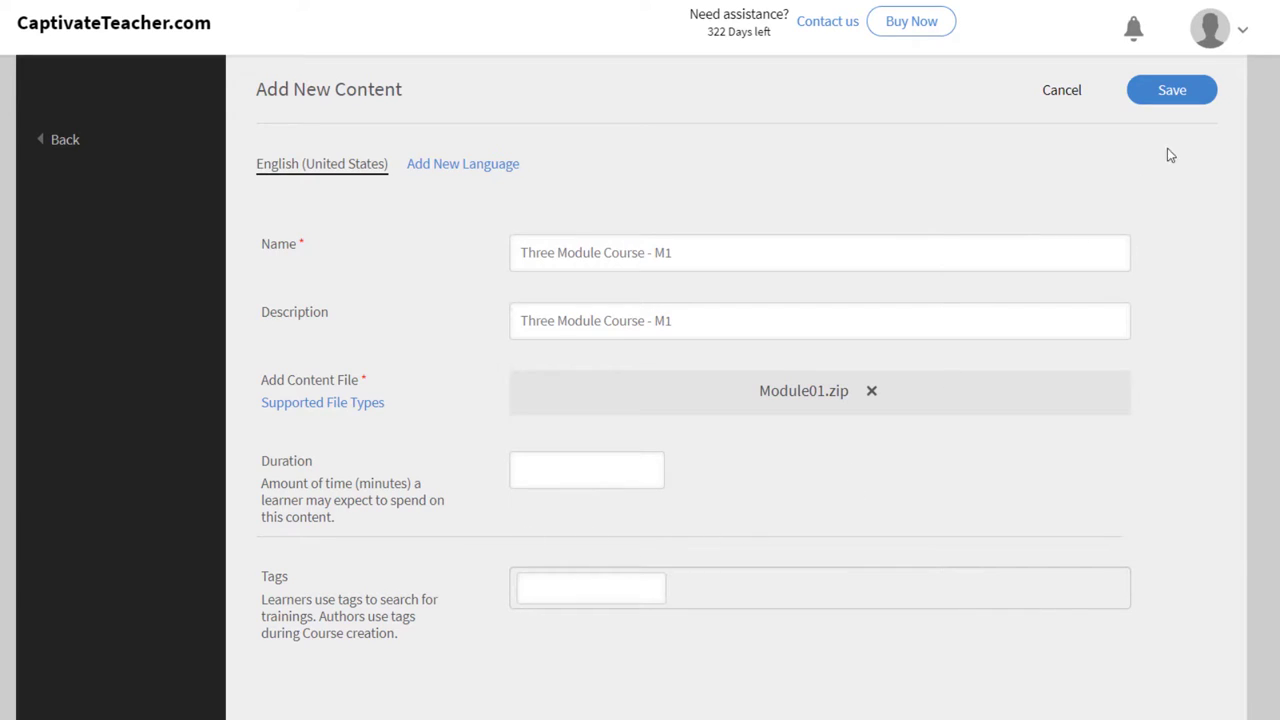
left_click(1184, 90)
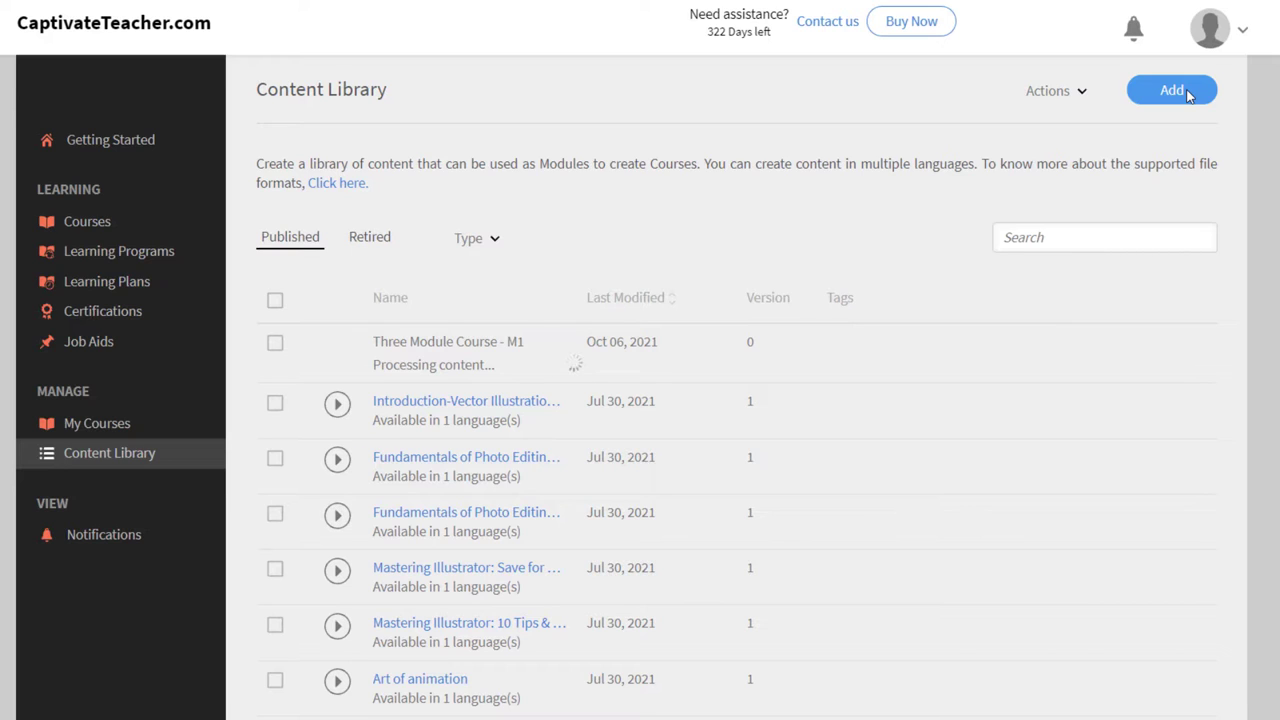
Step: Add a new content item named 'Three Module Course - M2' with the name reused as the description
left_click(1188, 94)
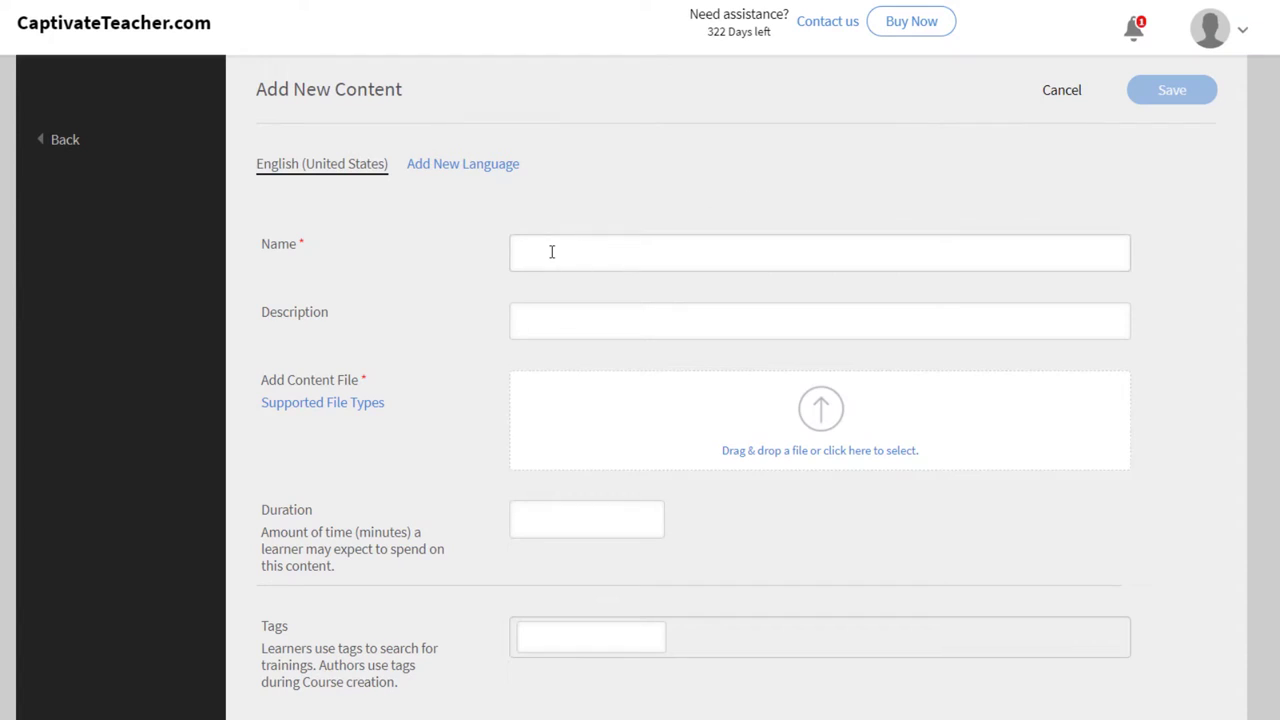
left_click(551, 251)
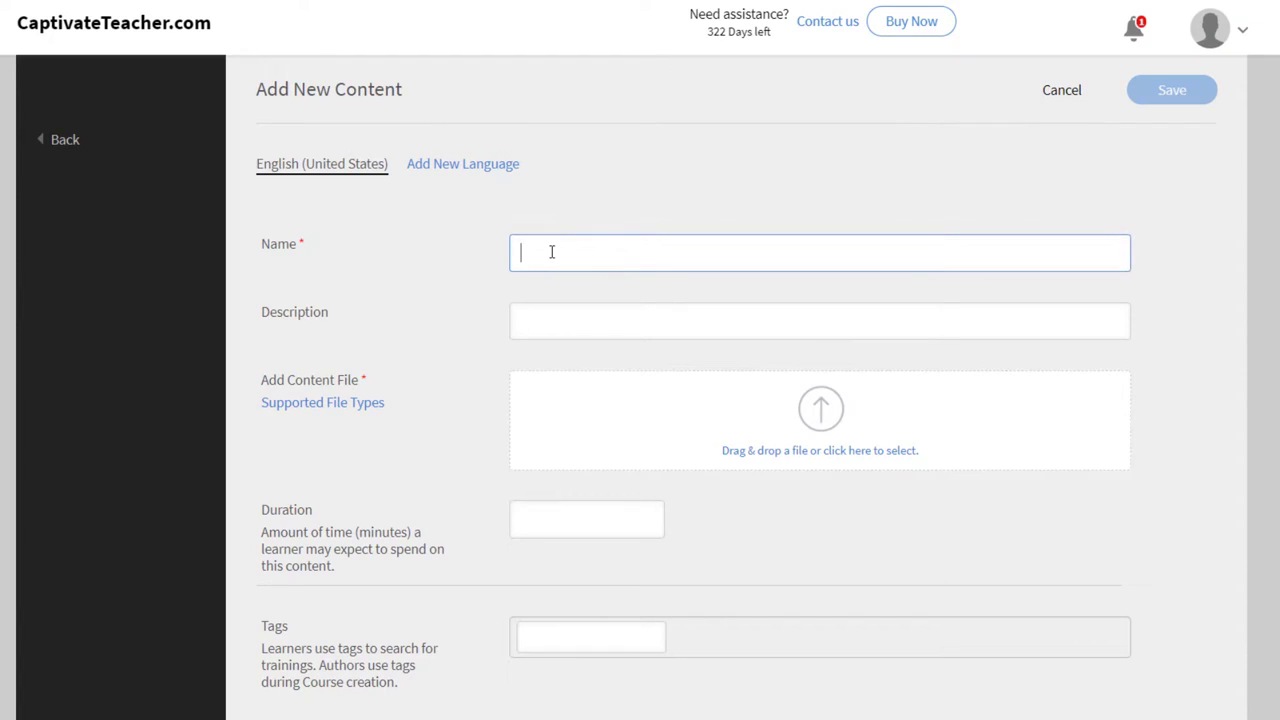
type("Three Module Course - M1")
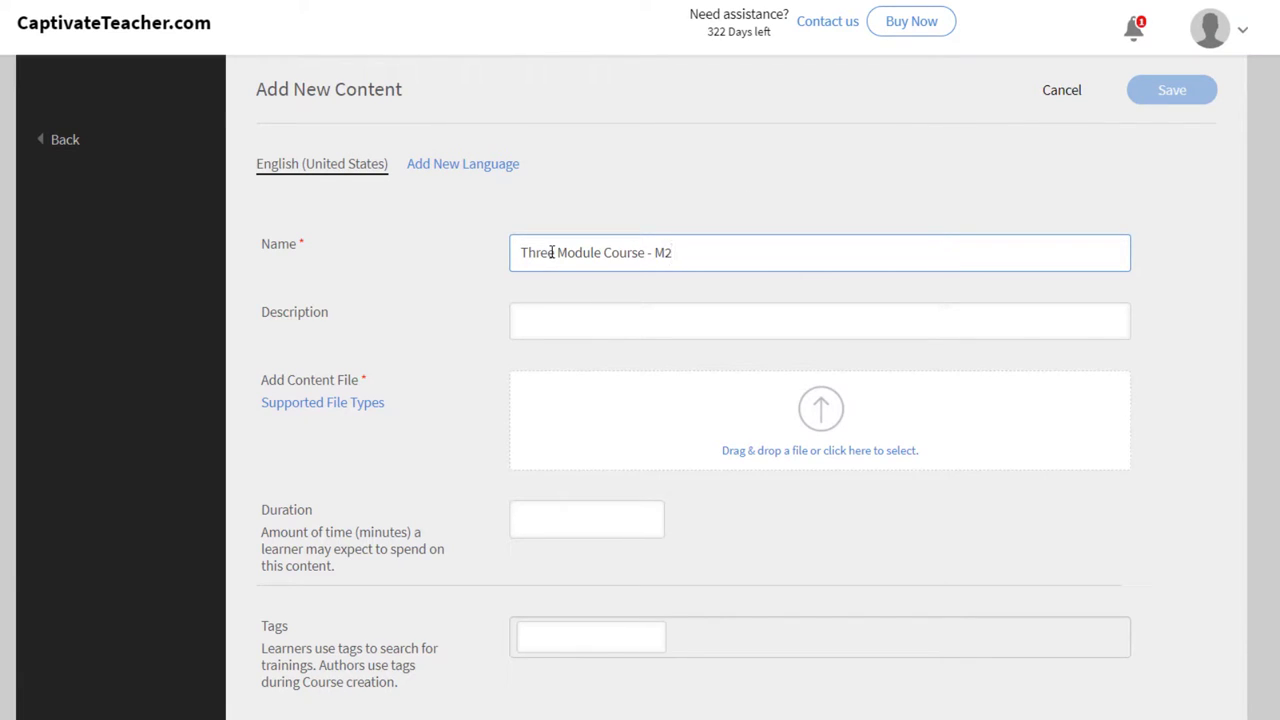
key("ctrl+a")
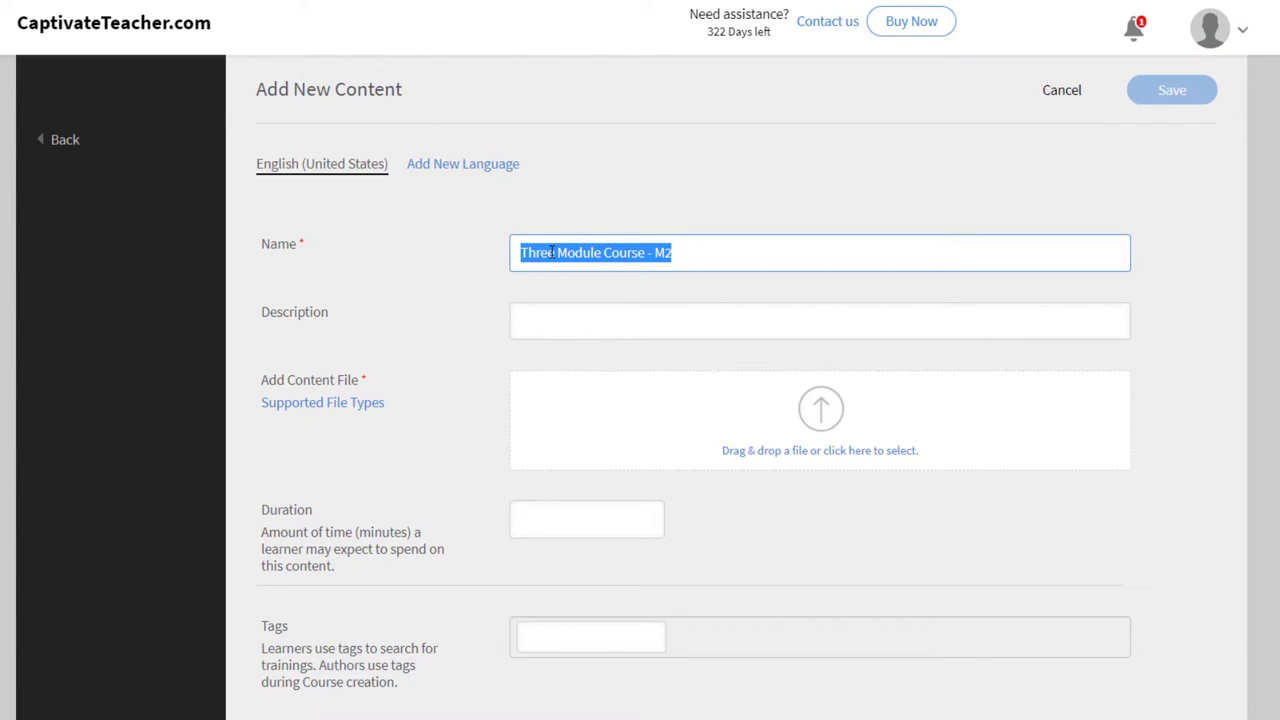
left_click(578, 312)
key("ctrl+v")
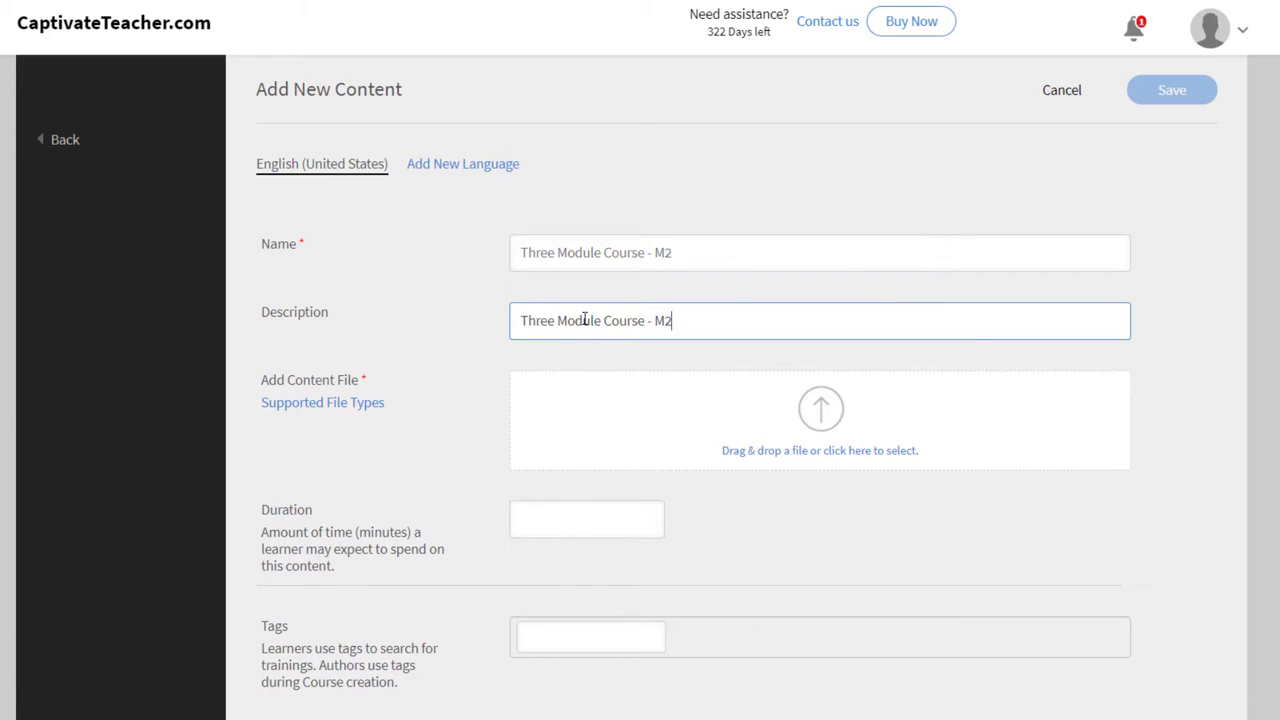
Step: Attach Module02.zip as the content file and save it to the library
left_click(823, 420)
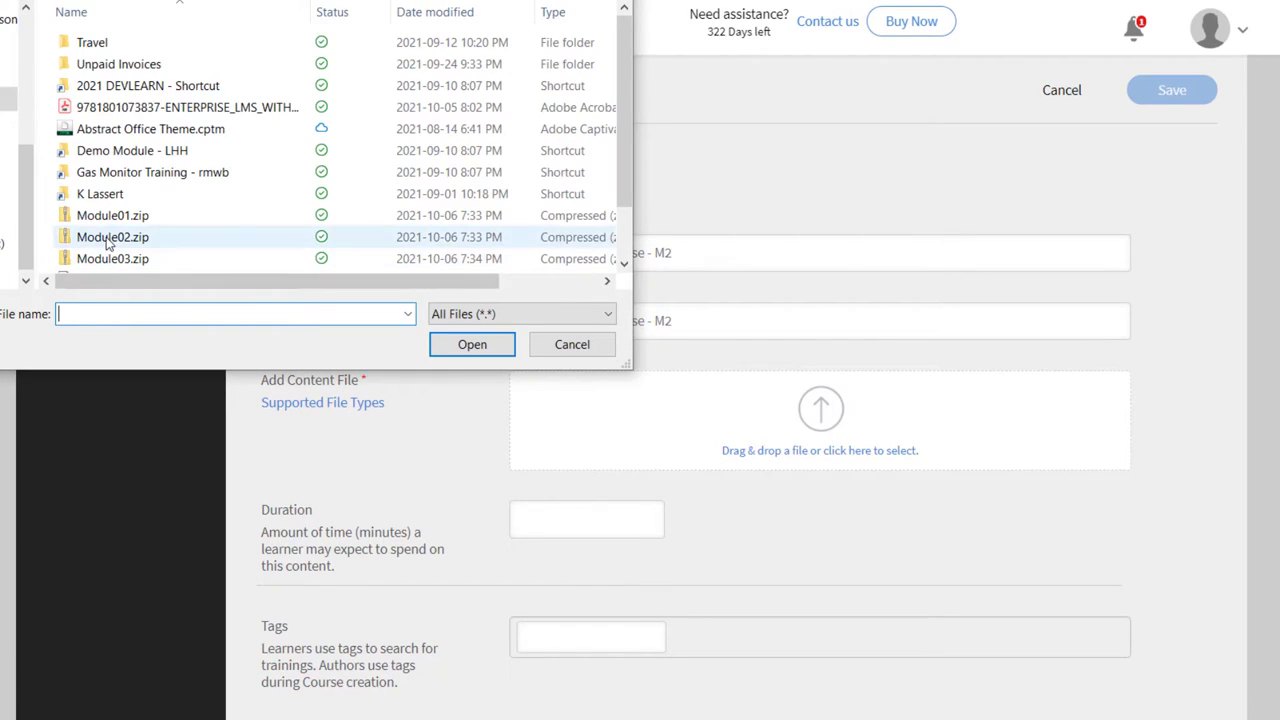
left_click(110, 240)
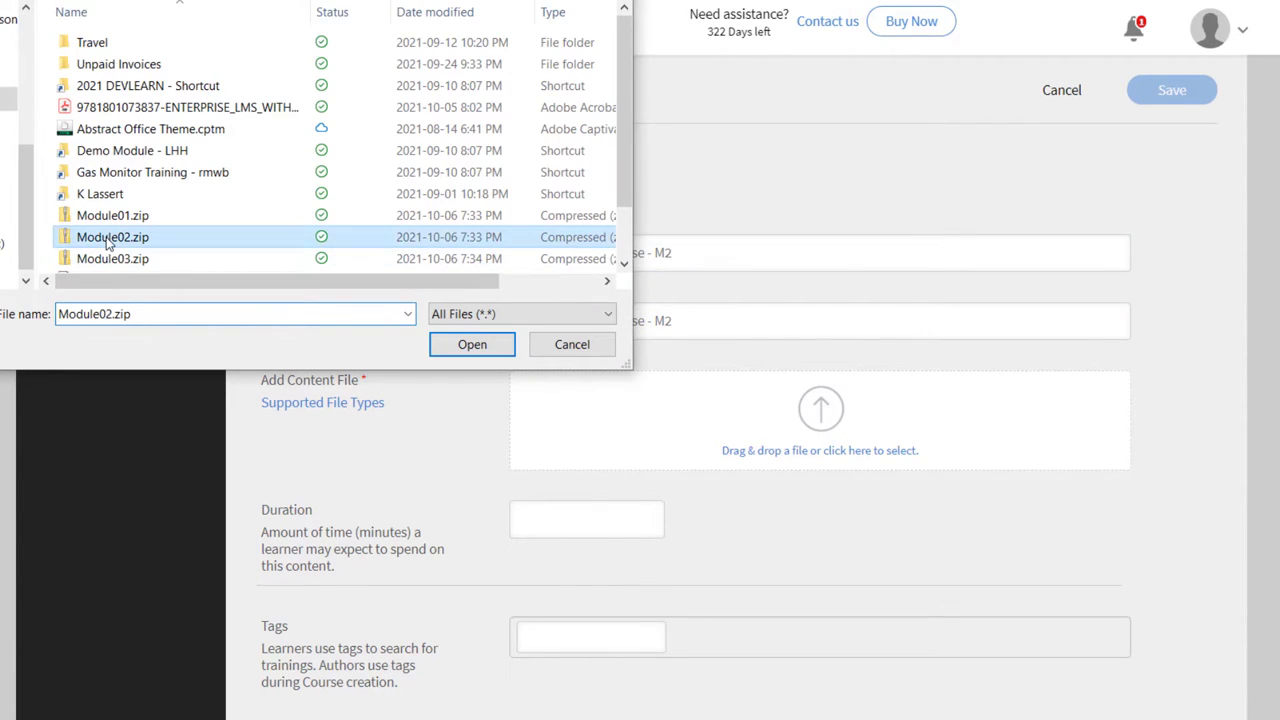
left_click(472, 344)
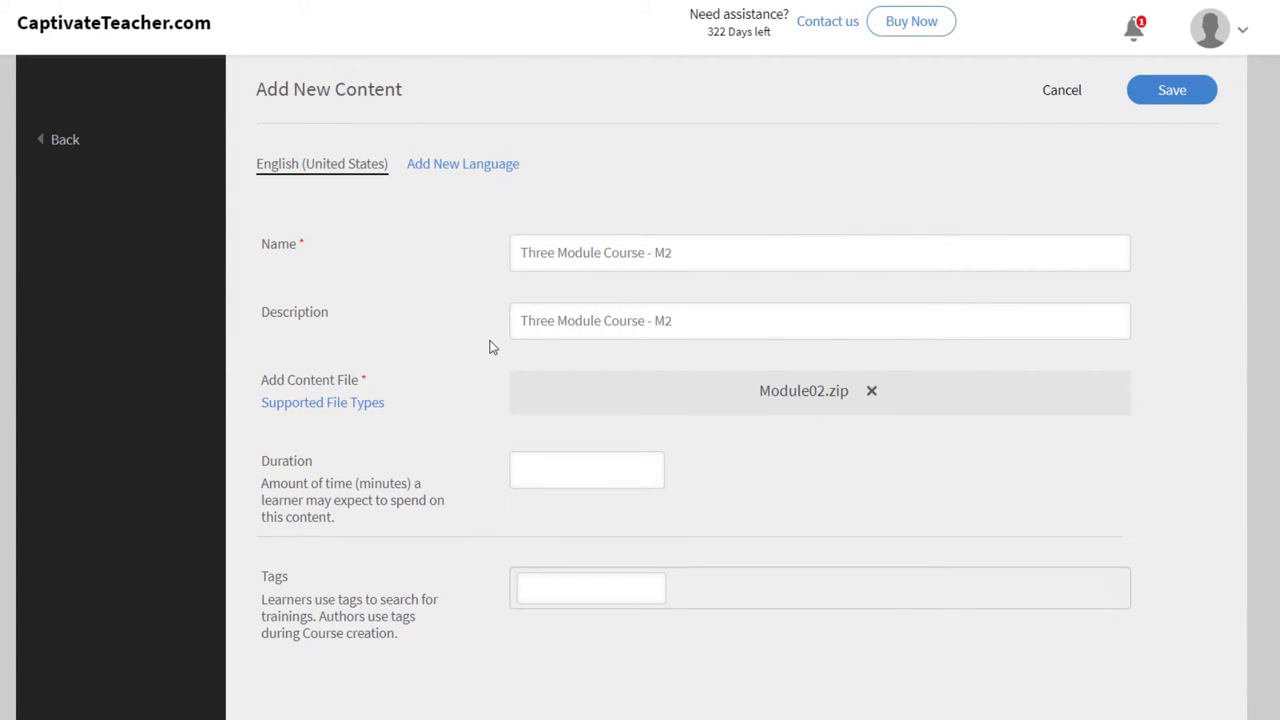
left_click(1160, 97)
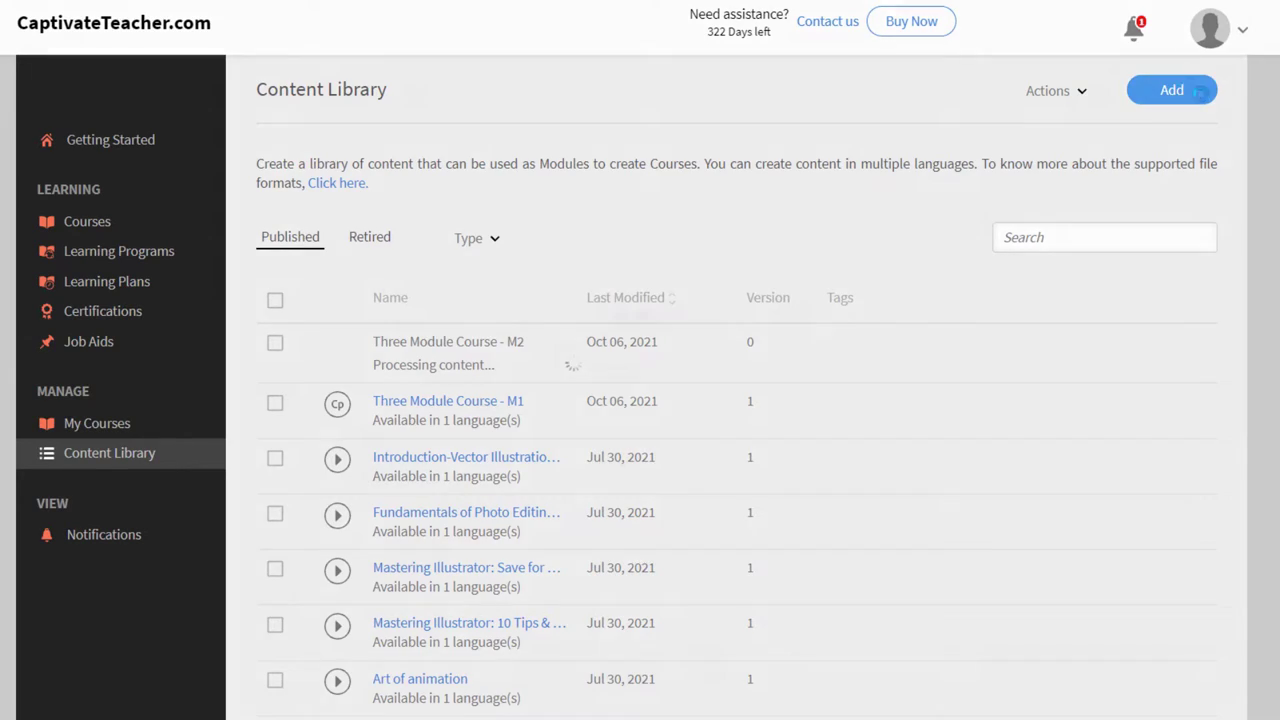
Step: Add a third content item named 'Three Module Course - M3' with the name reused as the description
left_click(1198, 90)
left_click(623, 262)
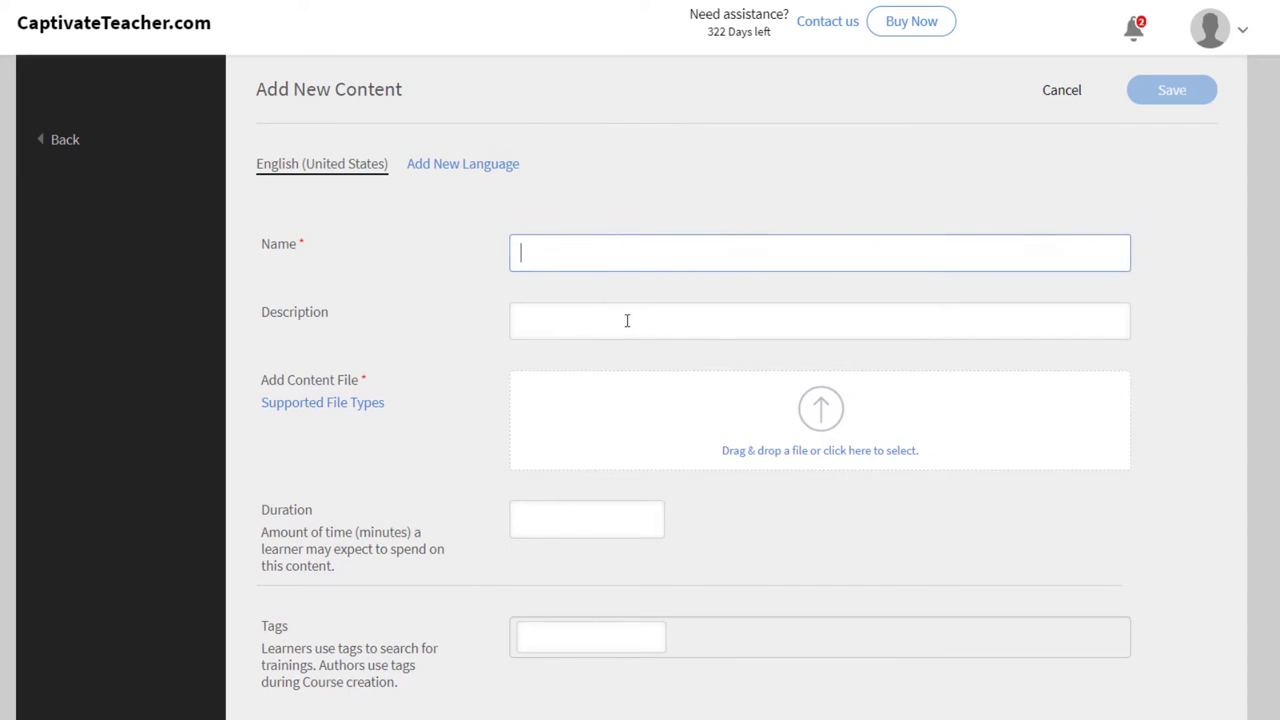
type("Three Module Course - M2")
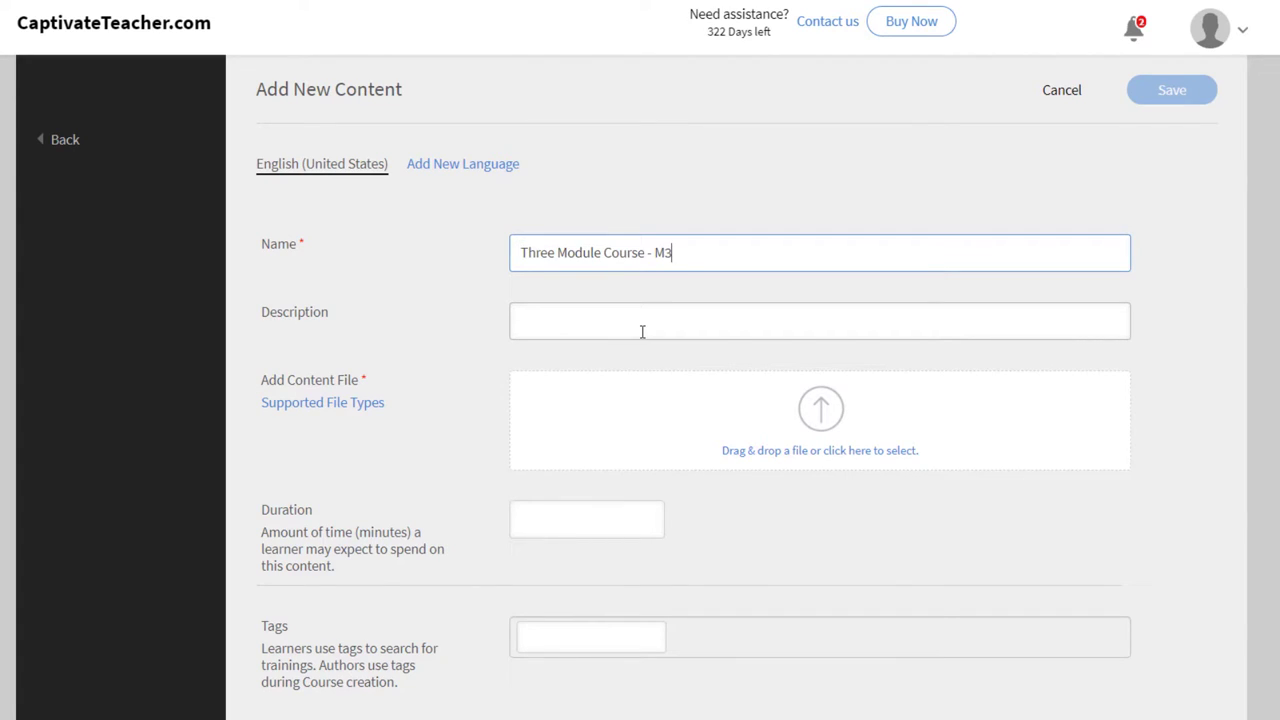
key("ctrl+a")
key("ctrl+c")
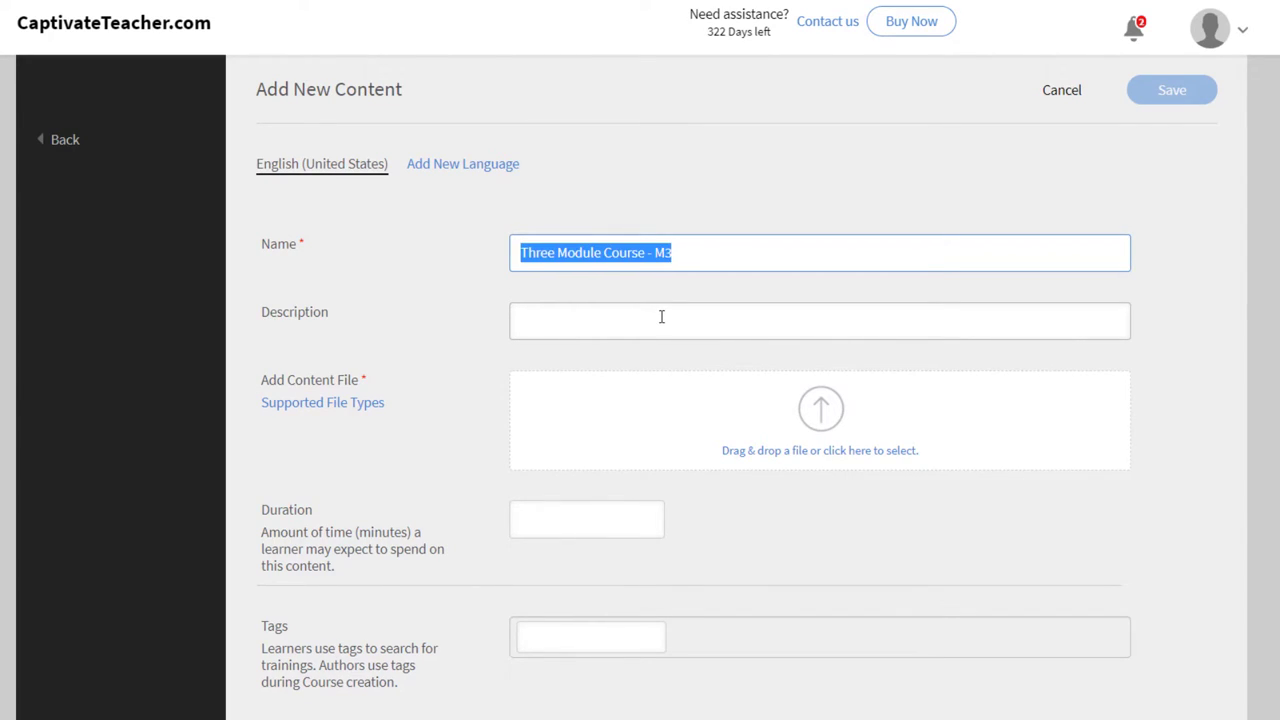
left_click(657, 317)
key("ctrl+v")
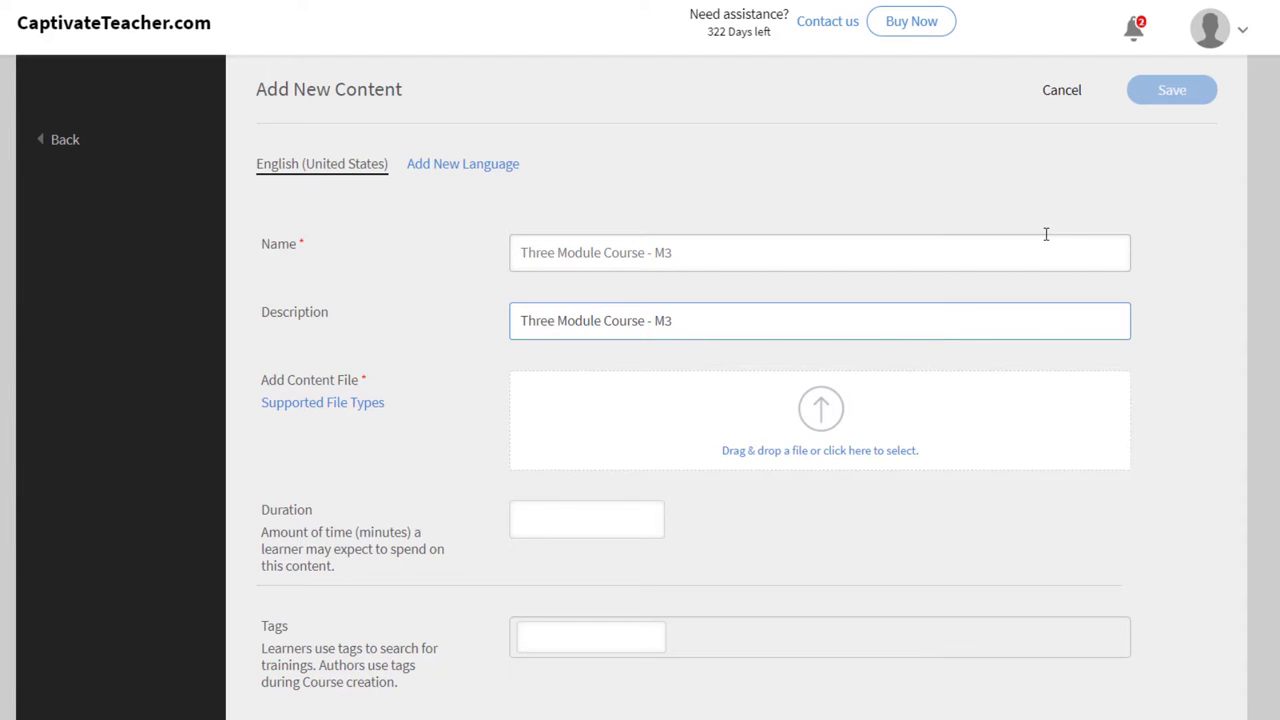
Step: Attach Module03.zip as the third module's content file
left_click(824, 409)
left_click(180, 258)
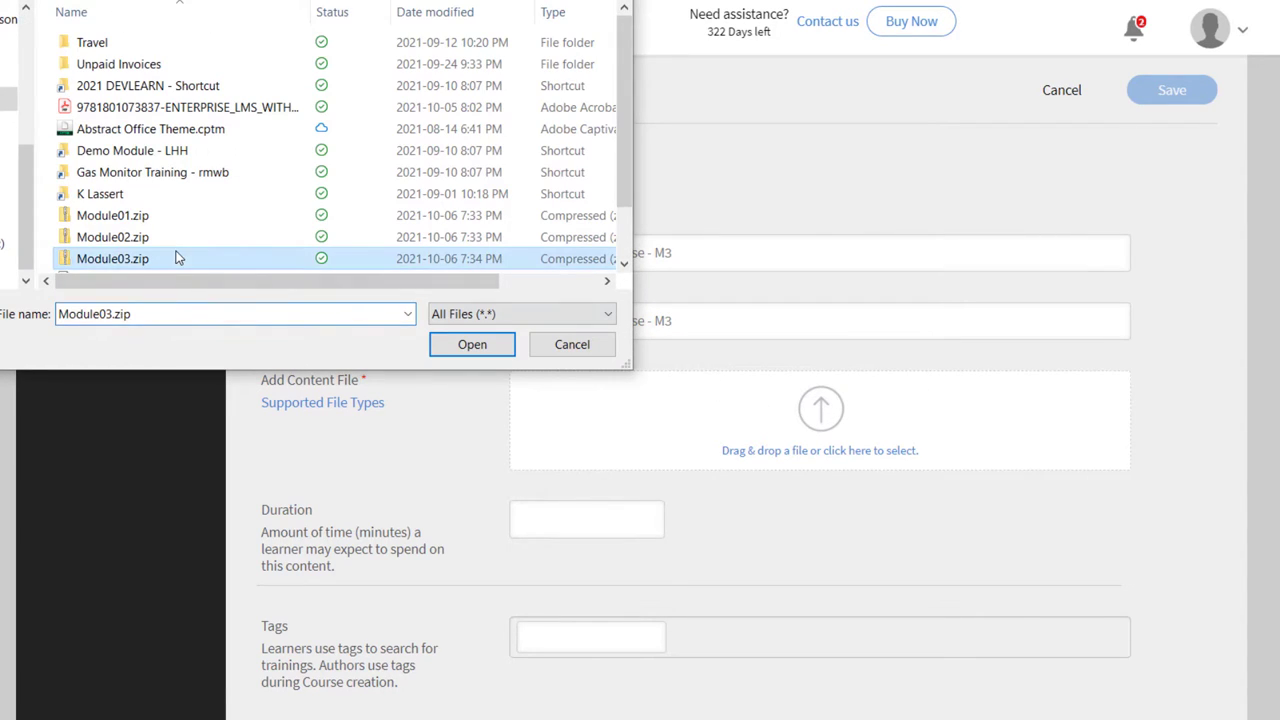
left_click(475, 352)
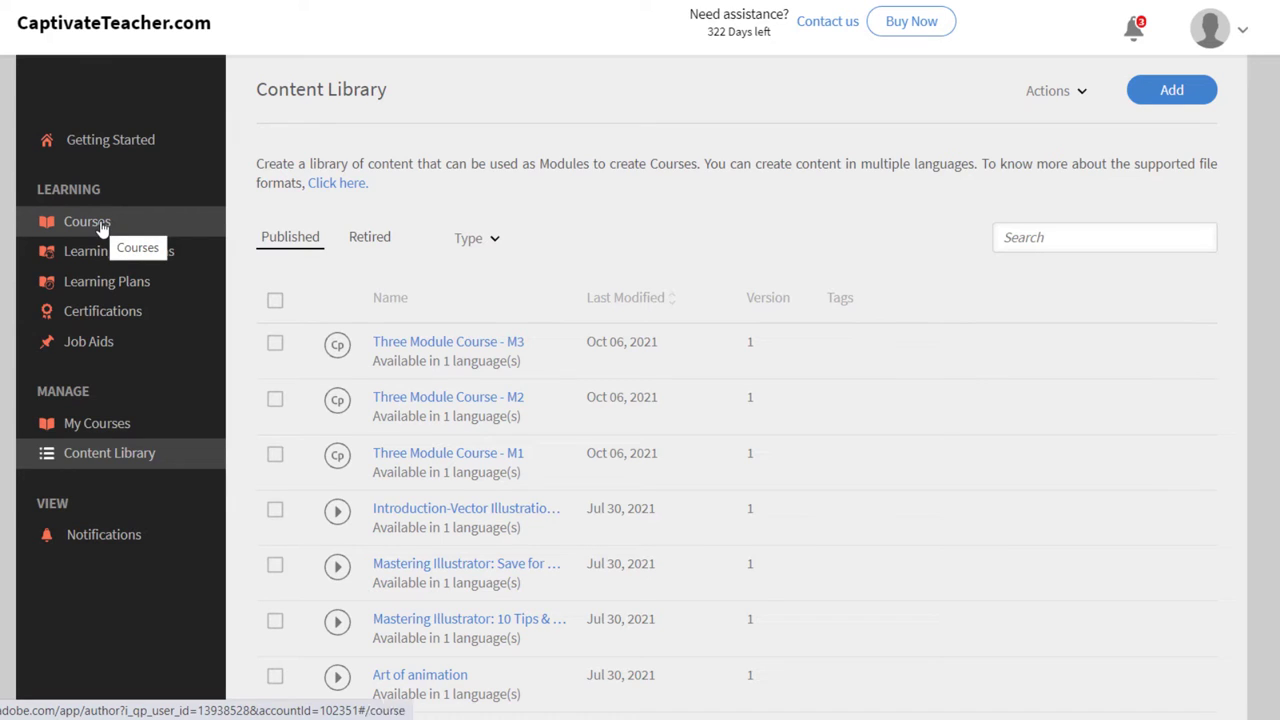
Step: Create a new course in My Courses named 'Three Module Course' and copy the name
left_click(91, 428)
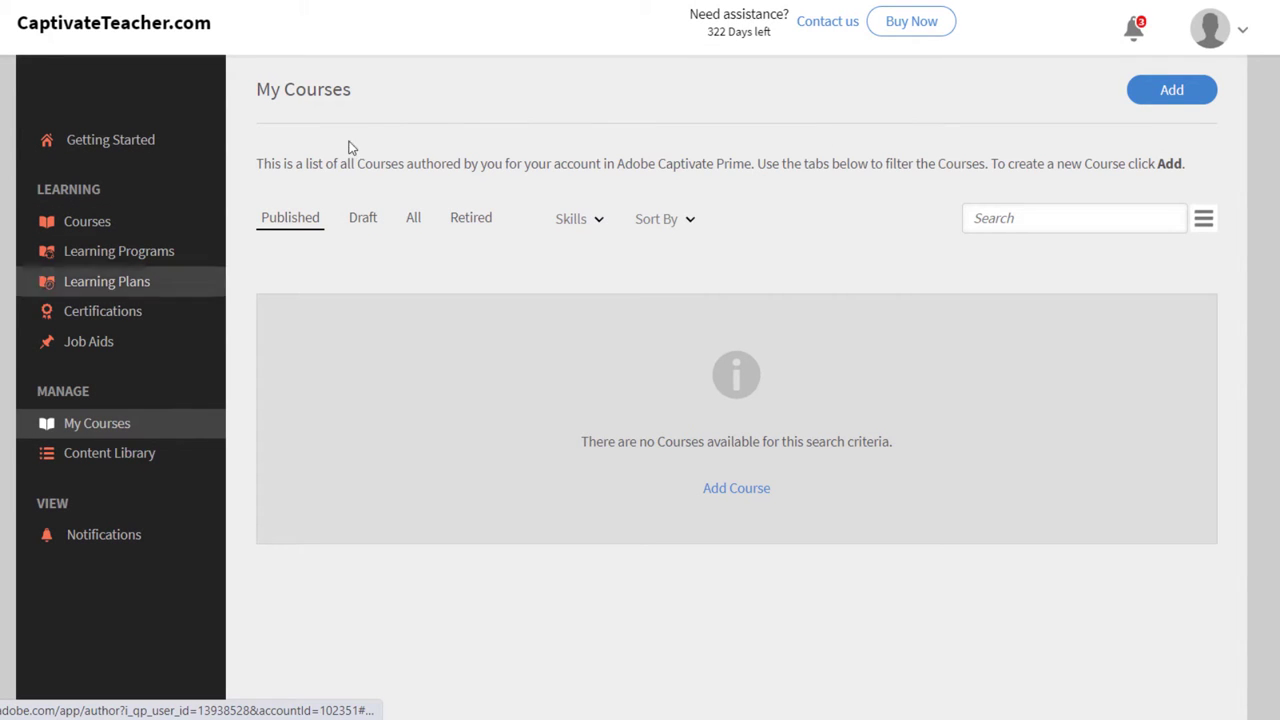
left_click(1174, 97)
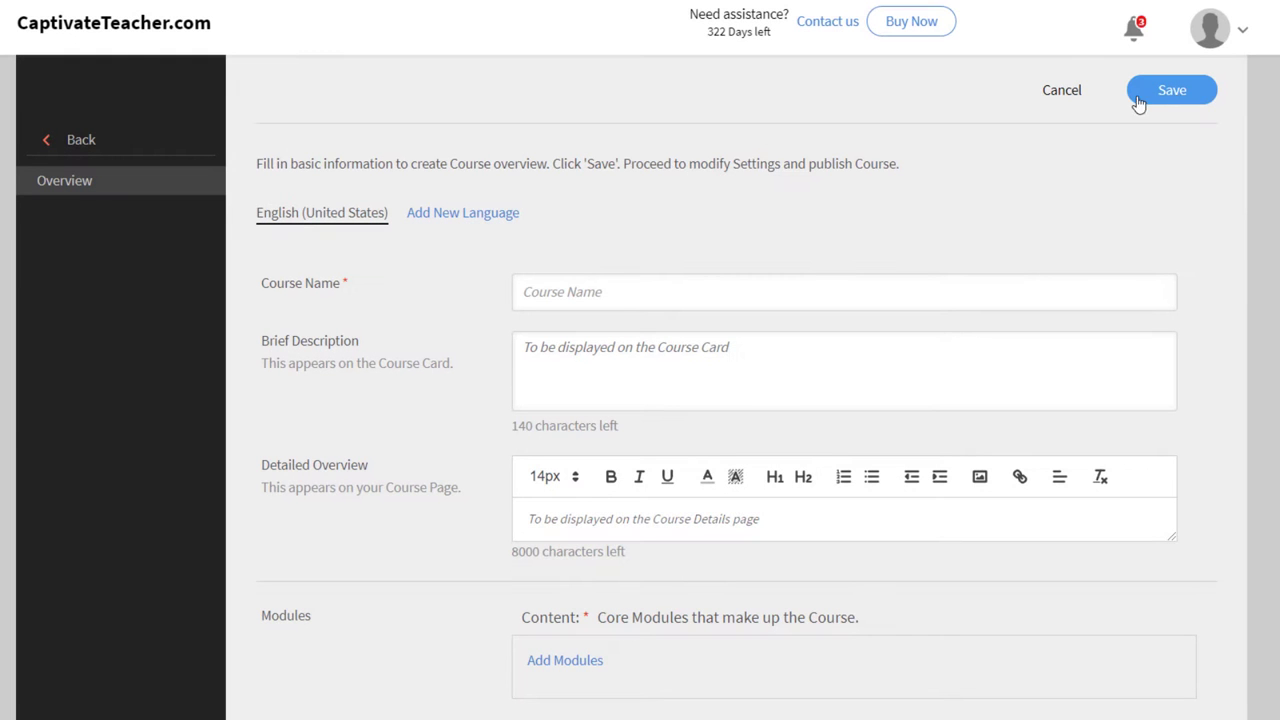
left_click(775, 285)
type("Three Module Course - M3")
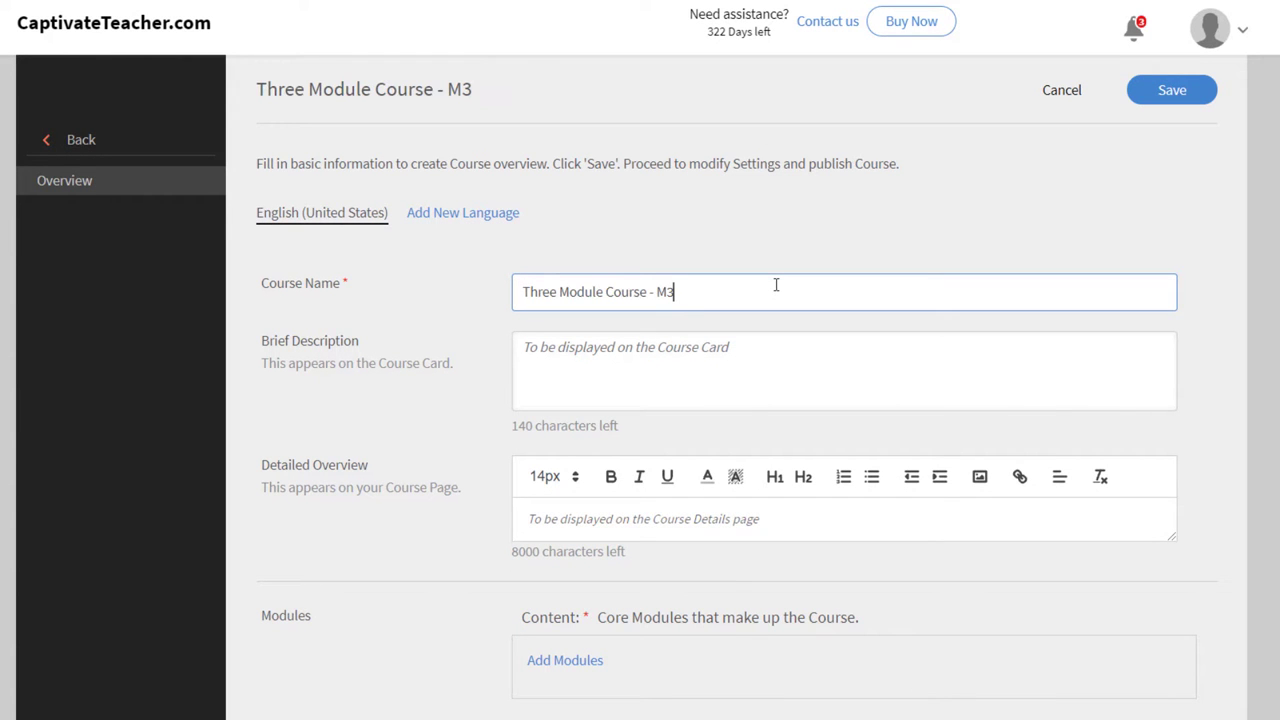
key("BackSpace")
key("BackSpace")
key("BackSpace")
key("ctrl+a")
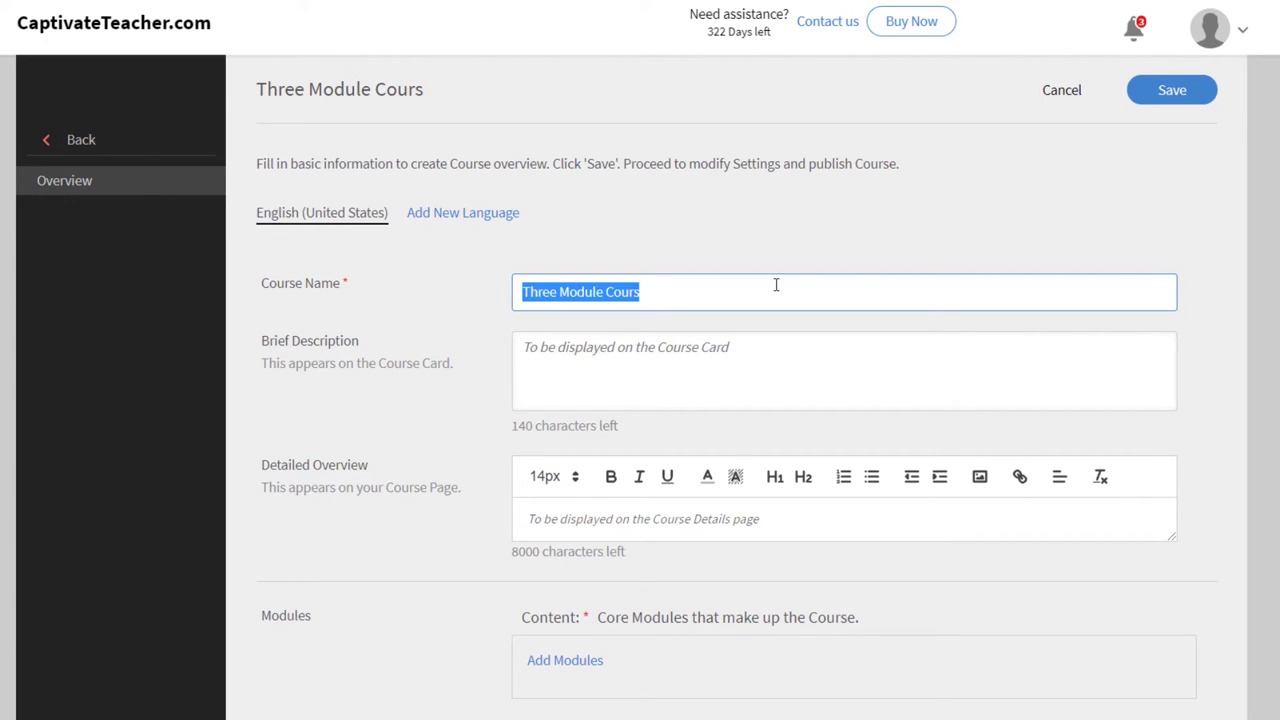
left_click(775, 285)
type("e")
key("ctrl+a")
key("shift+Tab")
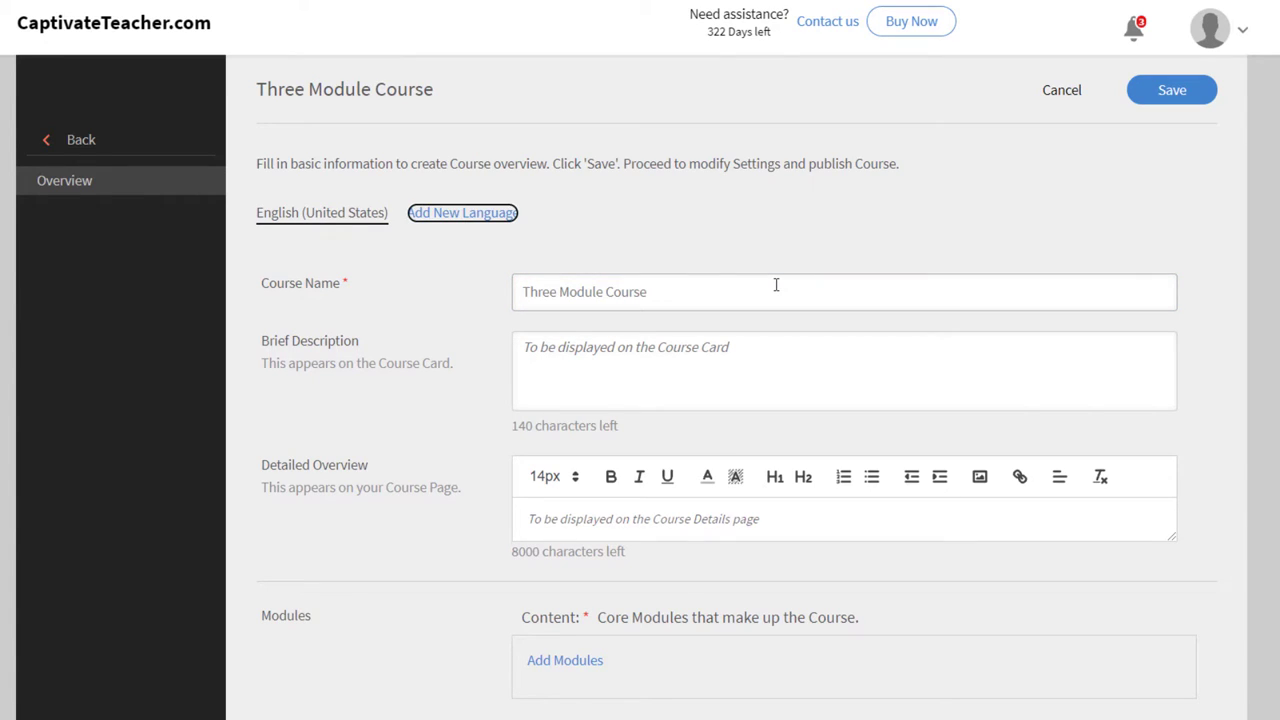
Step: Paste 'Three Module Course' into both the Brief Description and Detailed Overview
left_click(663, 343)
key("ctrl+v")
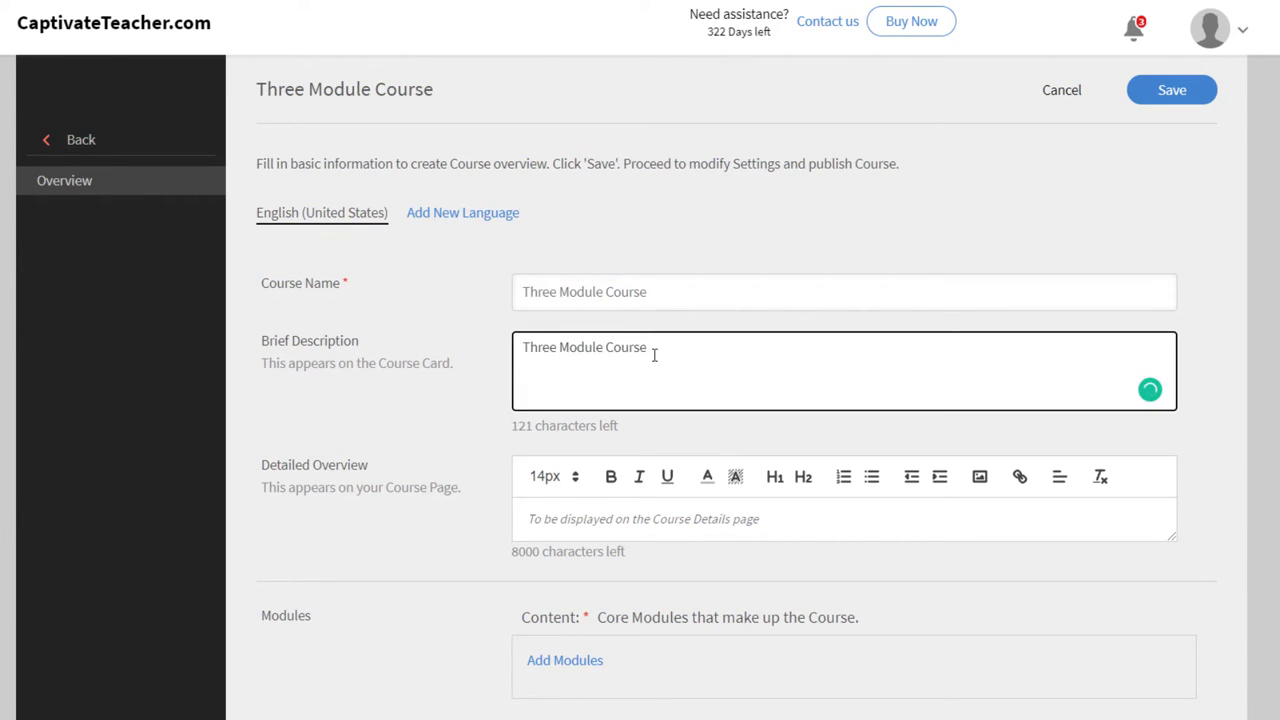
scroll(840, 420, "down", 2)
left_click(604, 336)
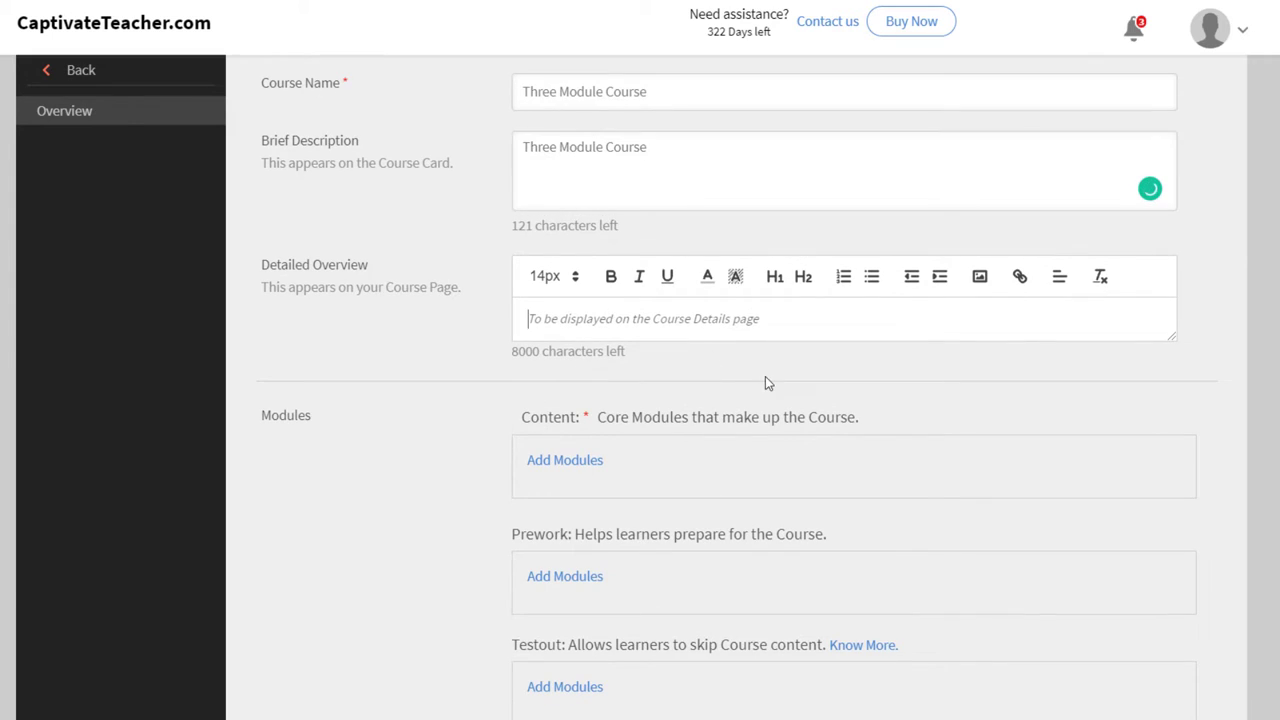
key("ctrl+v")
scroll(990, 465, "down", 1)
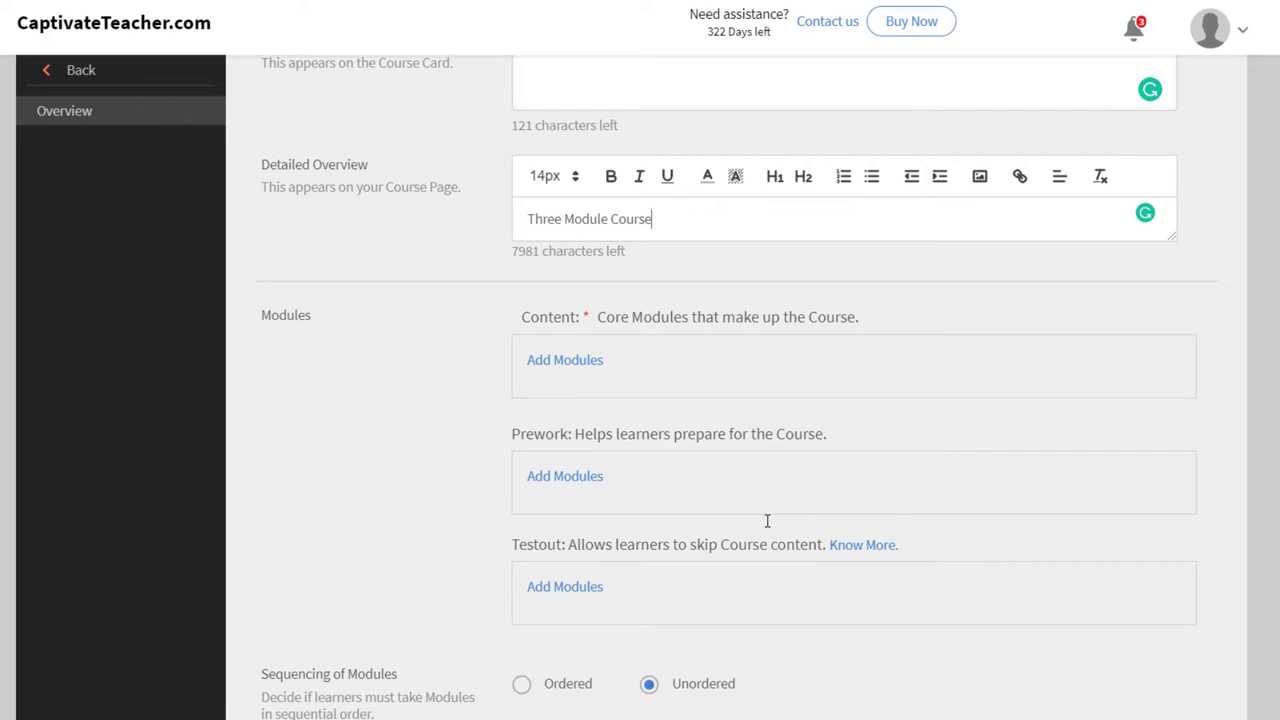
left_click(595, 365)
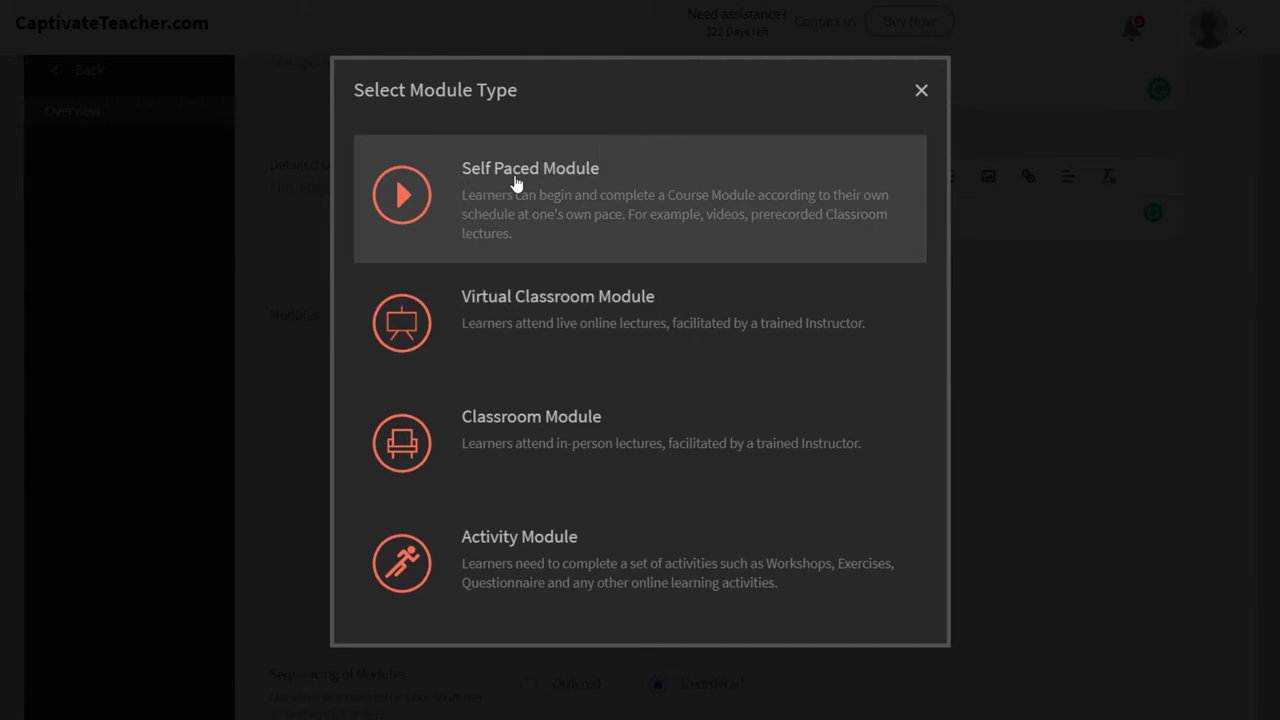
Step: Add self-paced modules Three Module Course - M1, M2, then M3 as the course's core content
left_click(516, 183)
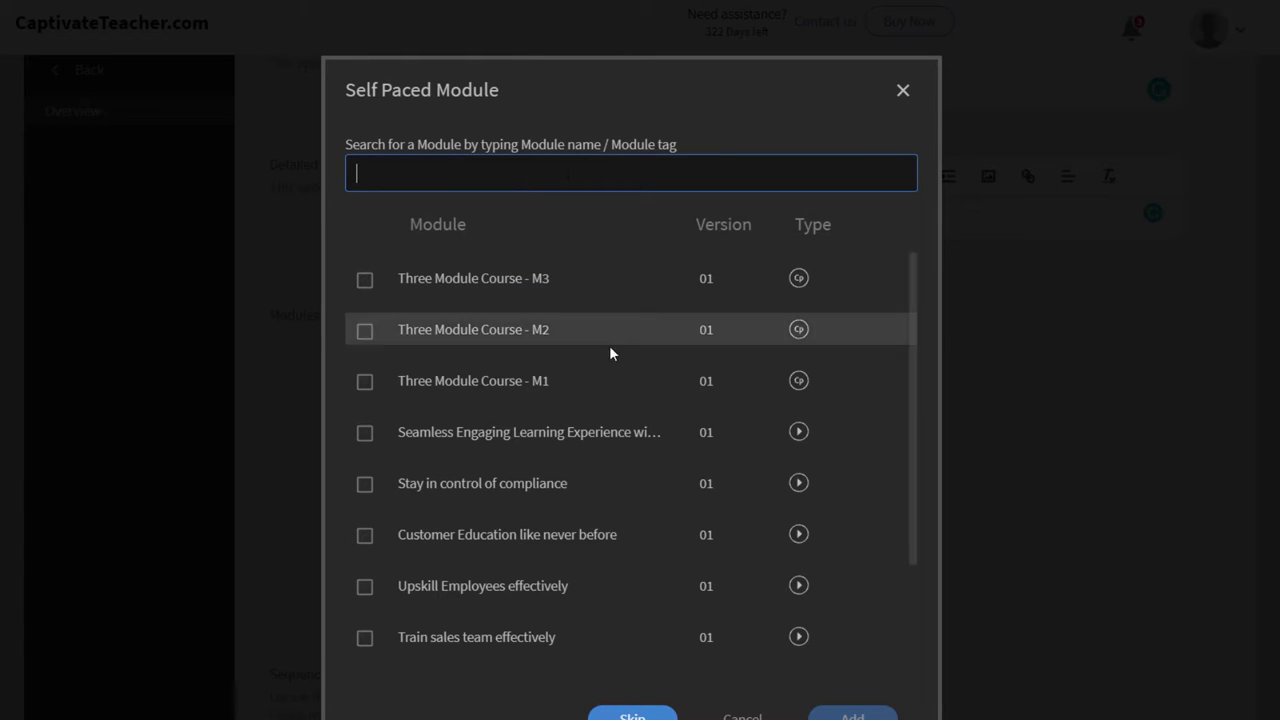
left_click(365, 383)
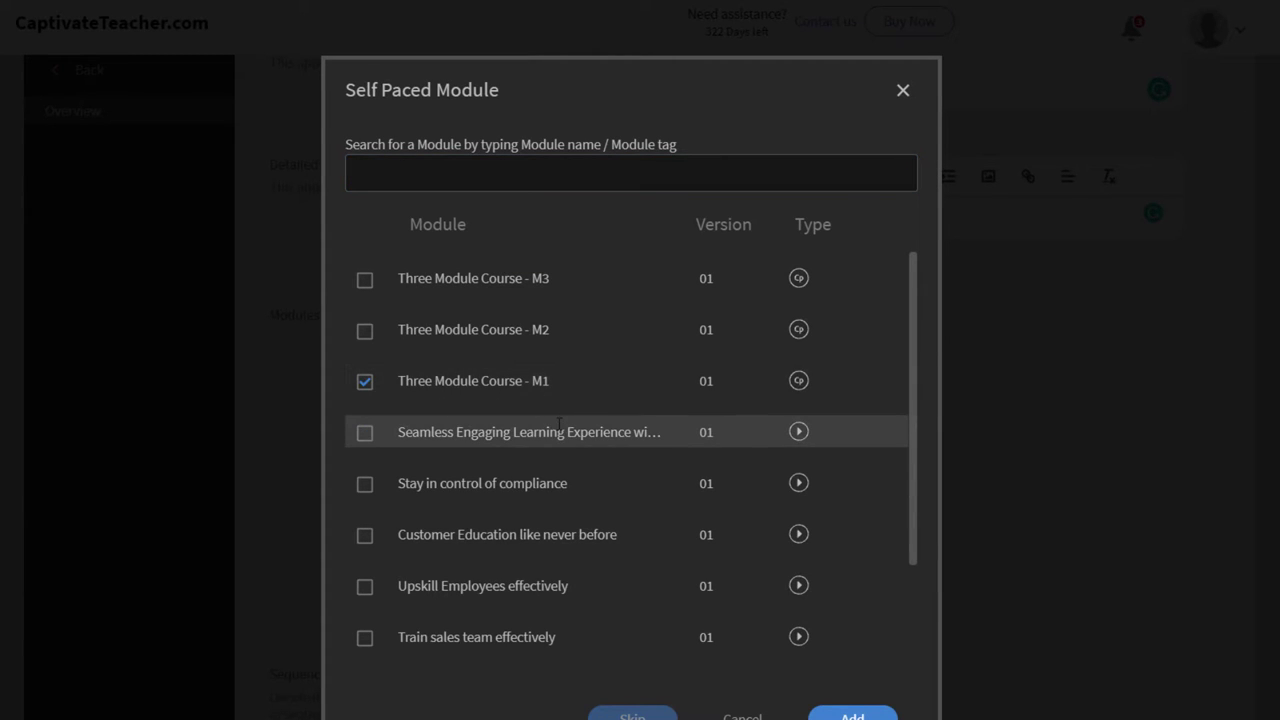
scroll(605, 567, "down", 2)
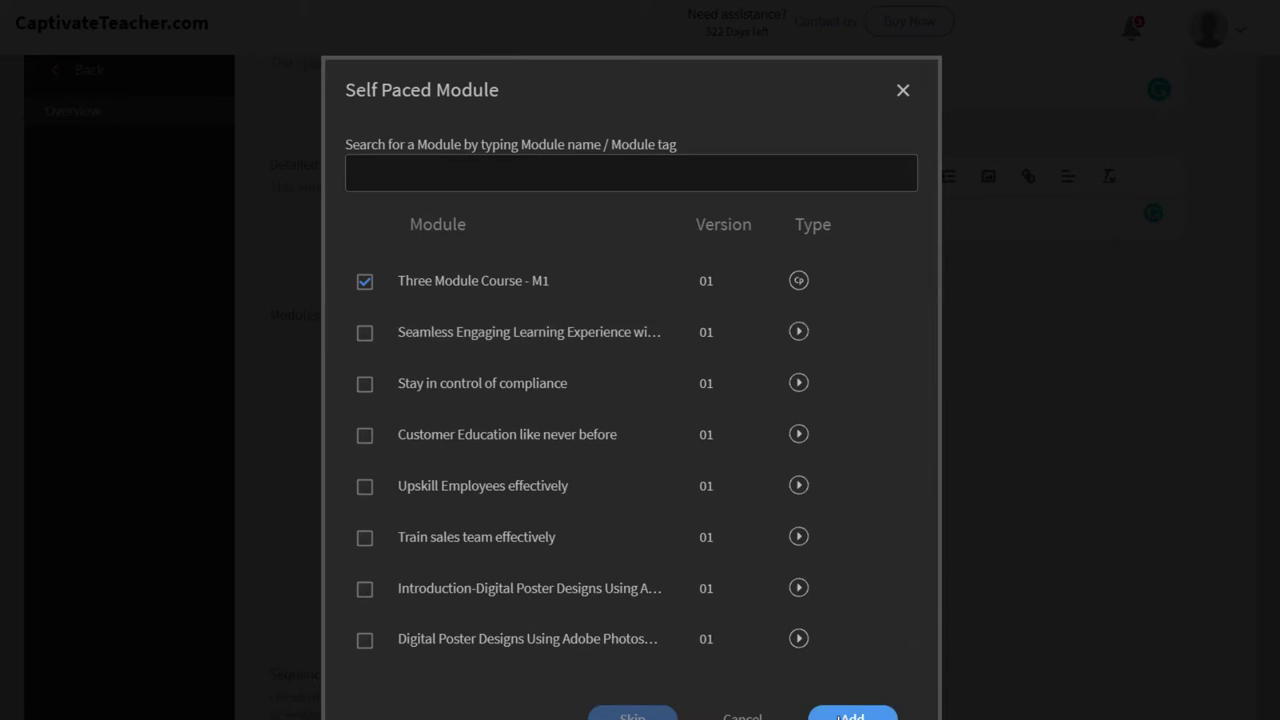
left_click(852, 716)
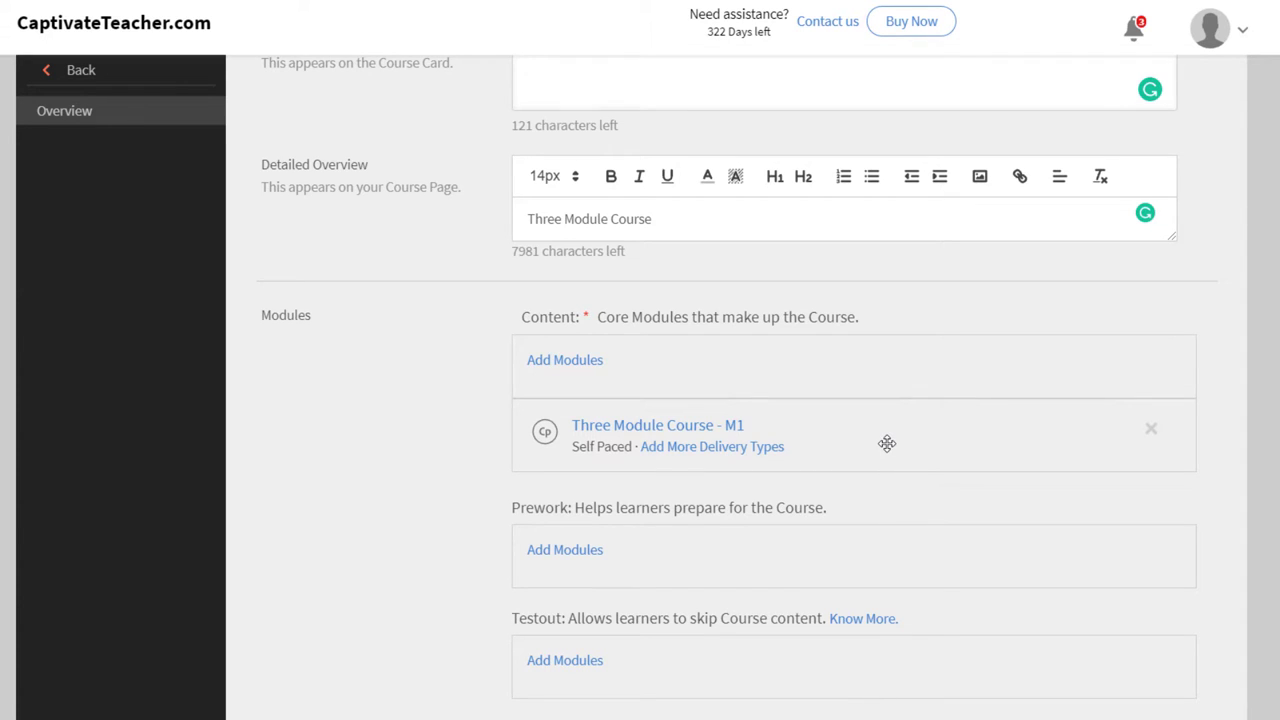
left_click(565, 360)
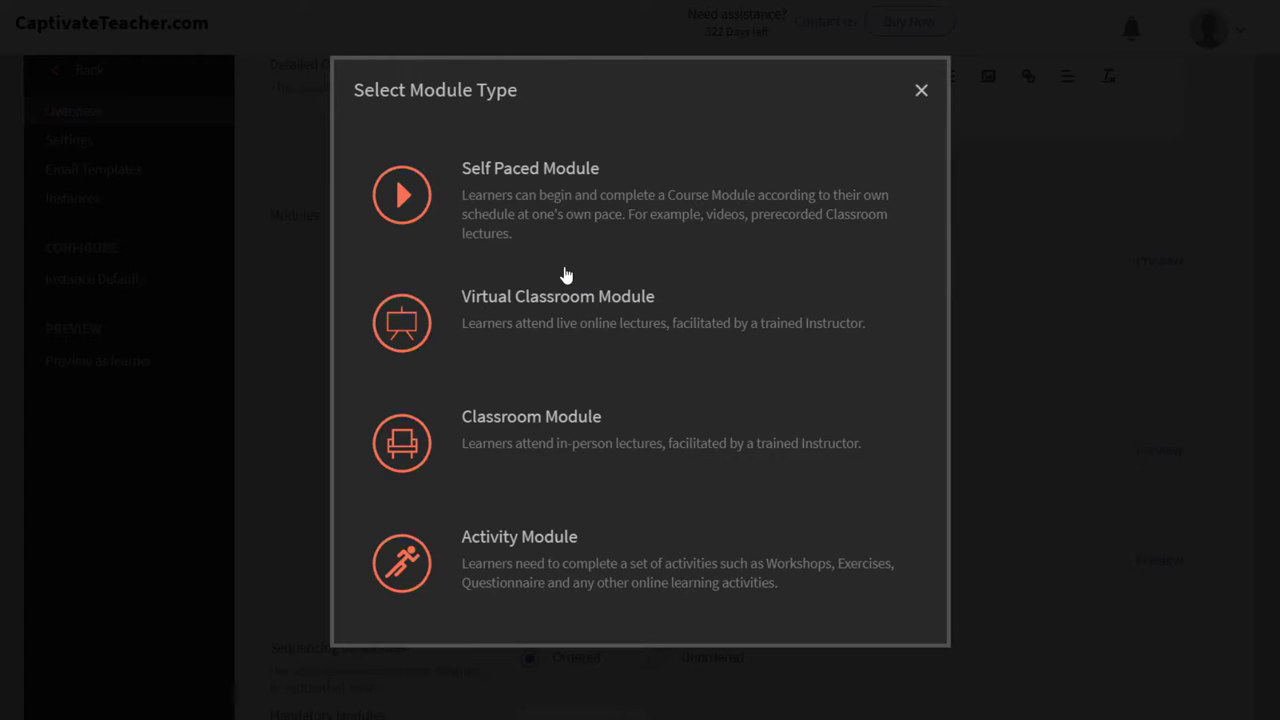
left_click(431, 208)
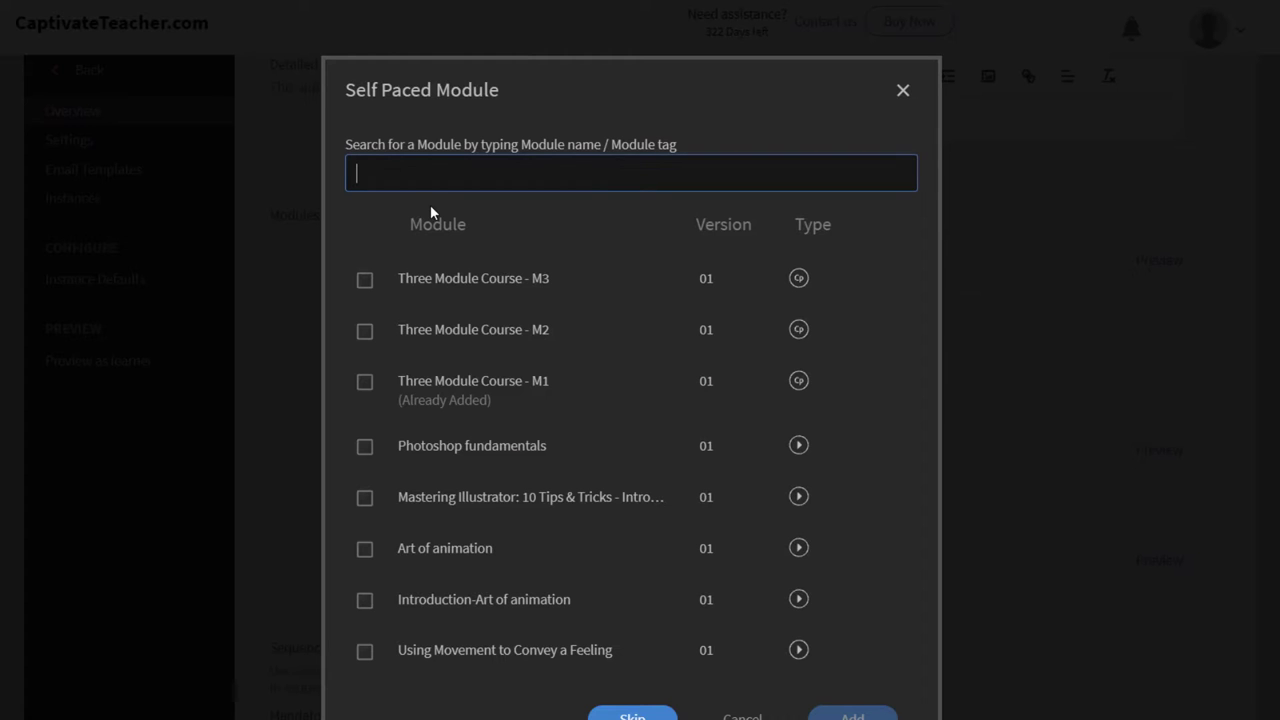
left_click(365, 331)
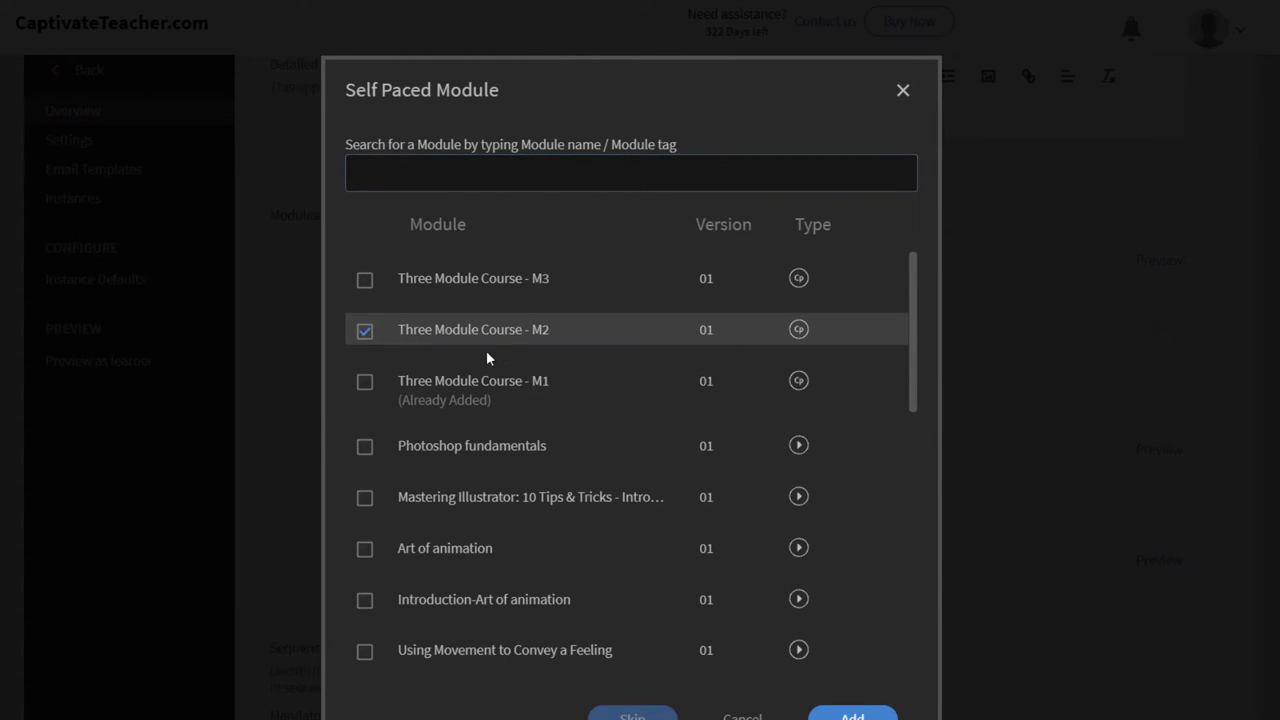
left_click(855, 714)
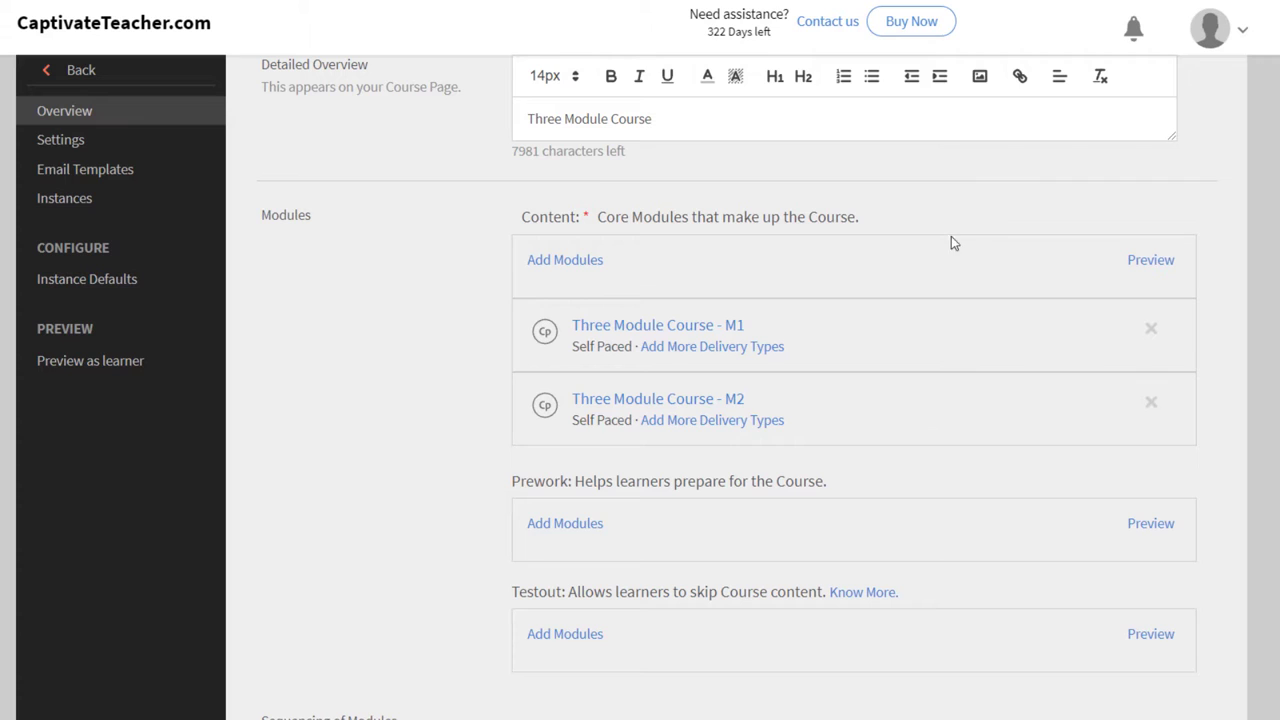
left_click(560, 260)
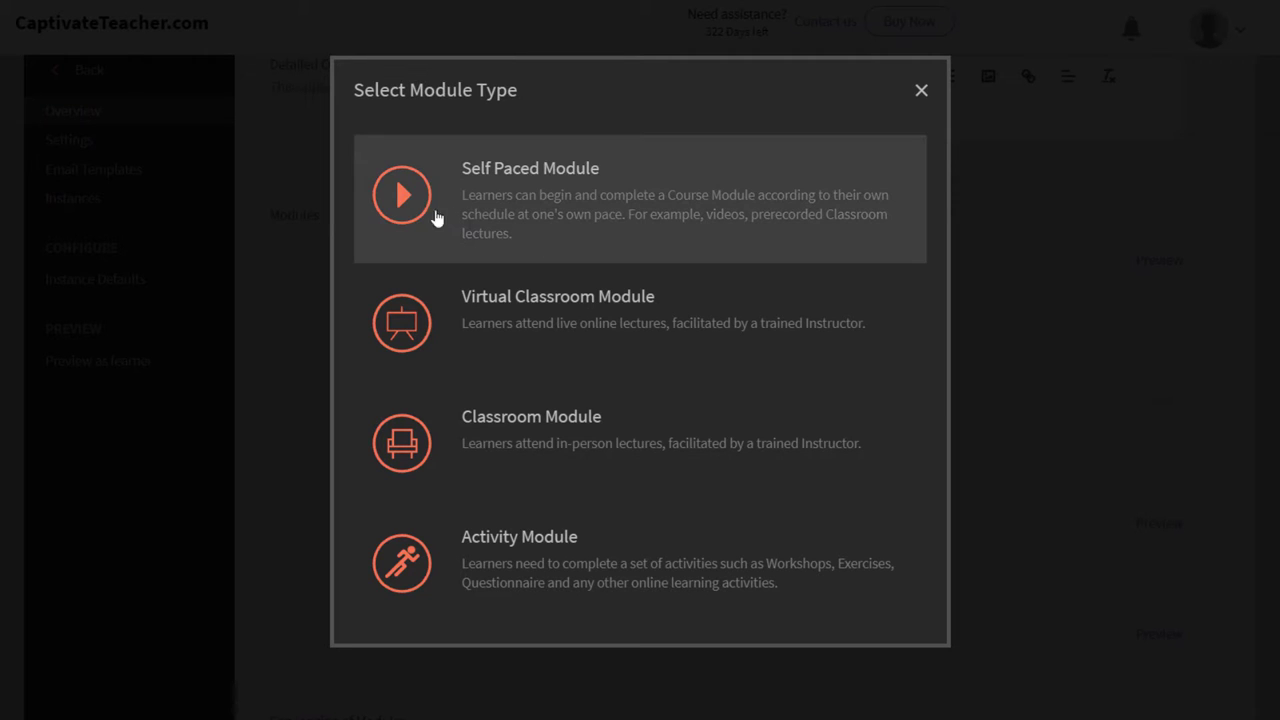
left_click(408, 196)
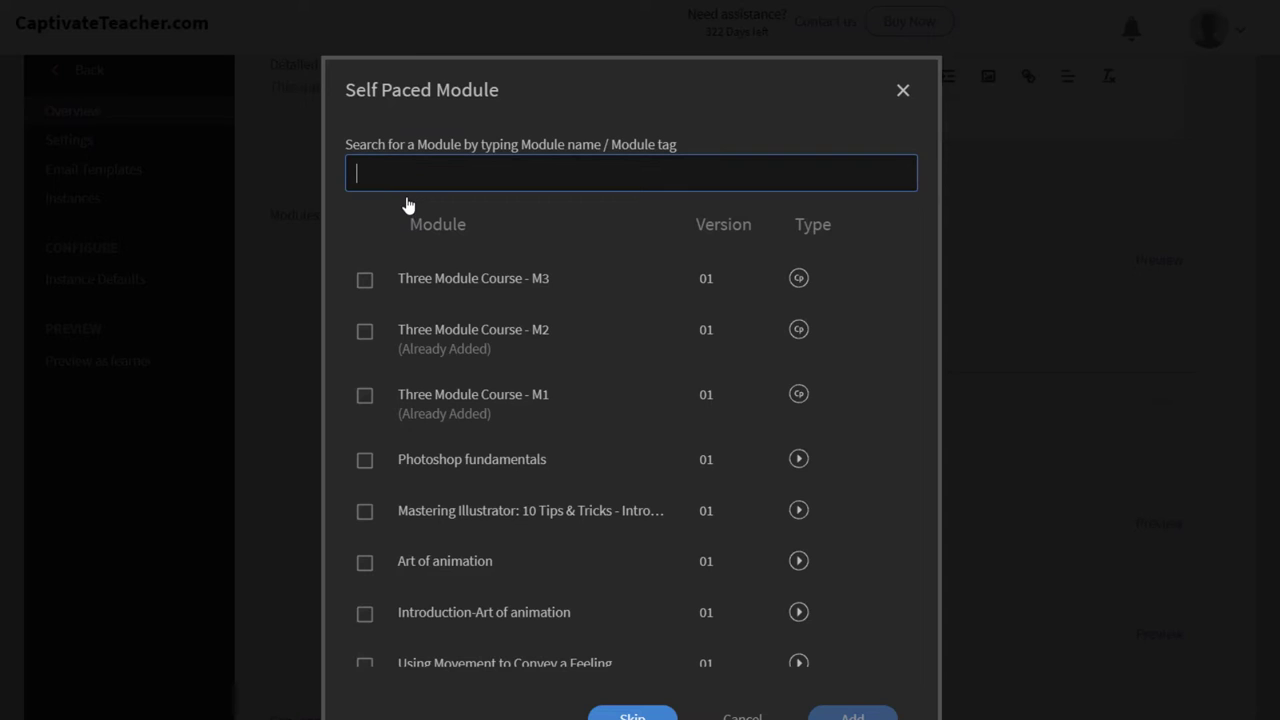
left_click(365, 280)
left_click(880, 712)
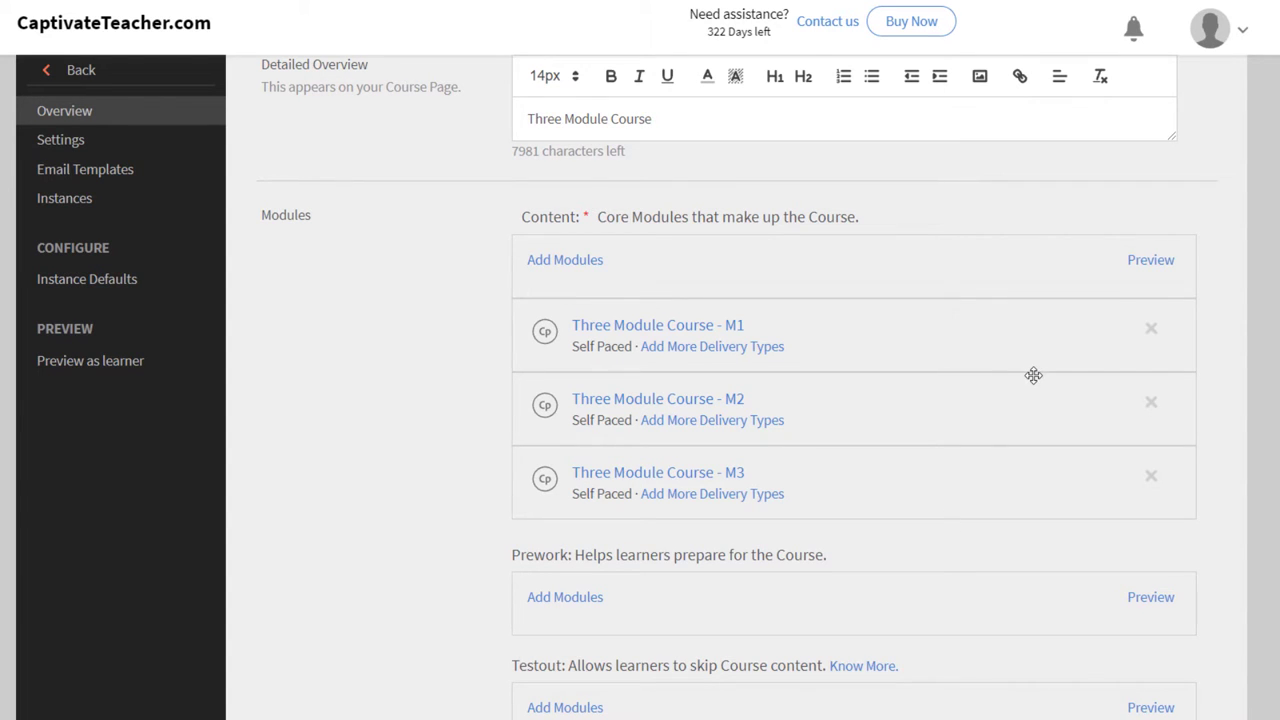
scroll(1257, 392, "down", 4)
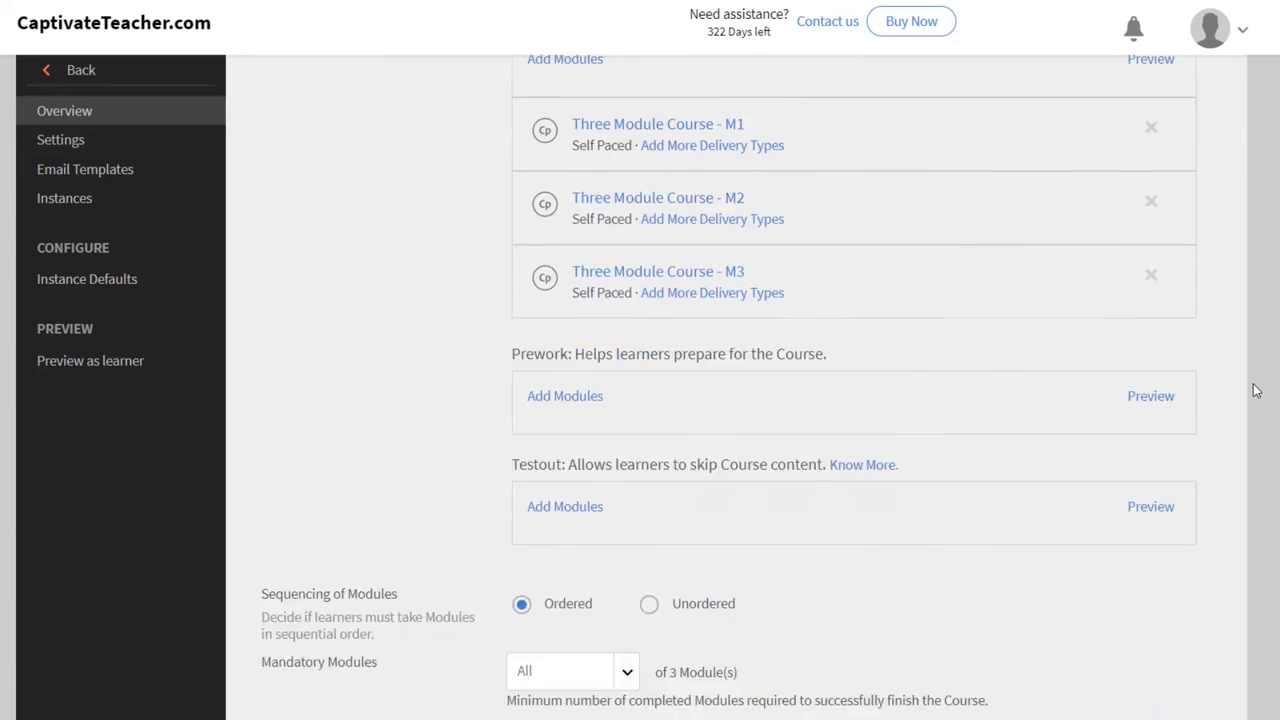
scroll(1257, 392, "down", 3)
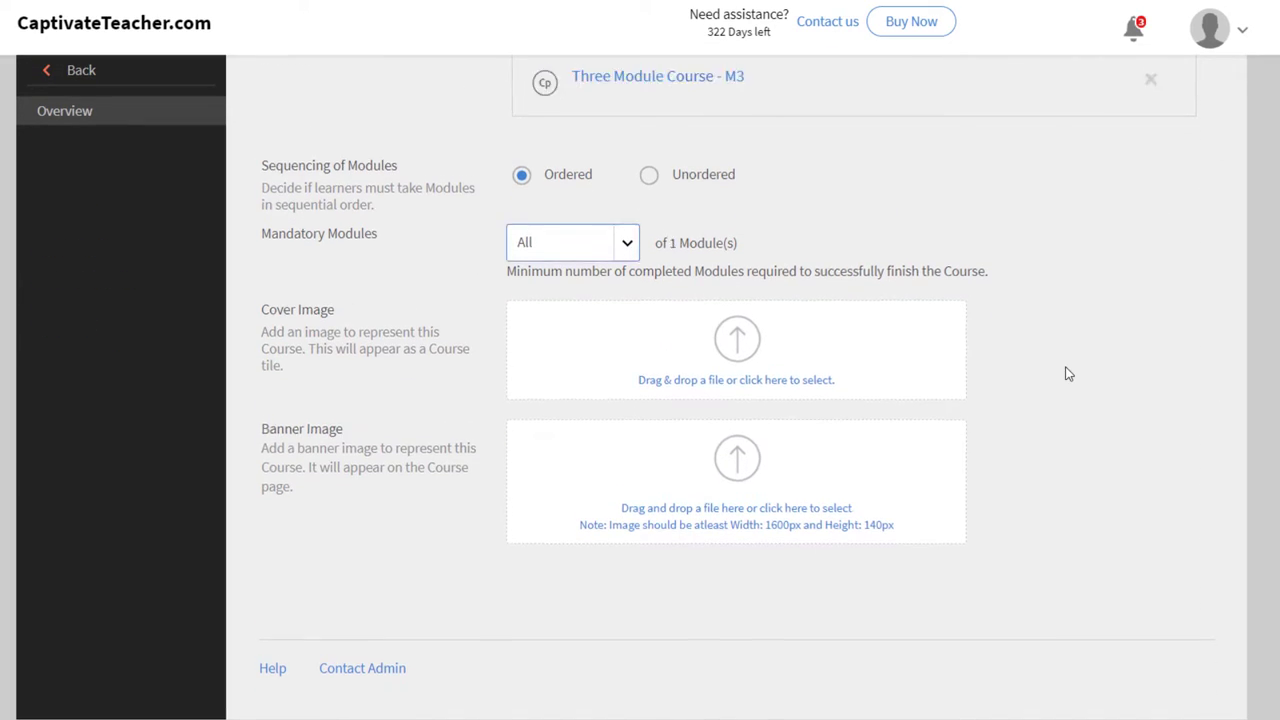
scroll(1066, 370, "up", 10)
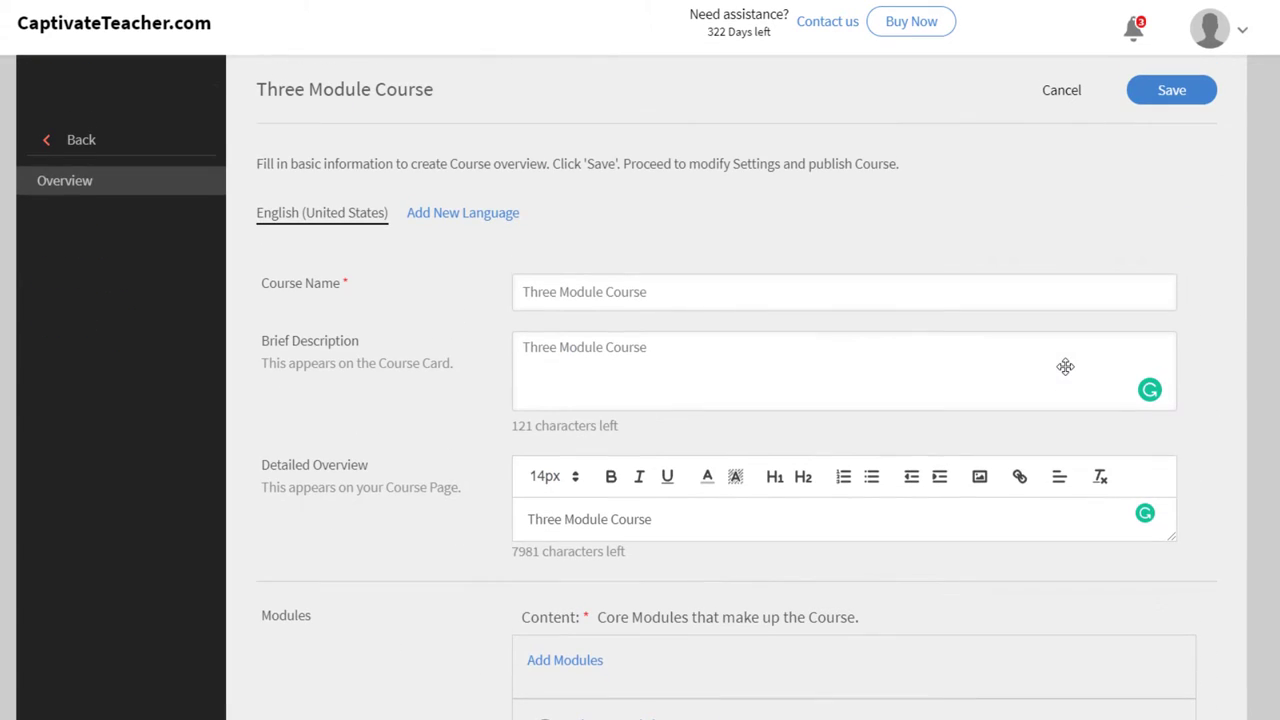
Step: Save the overview, then set skill General at level 1 and allow learners to unenroll themselves
left_click(1189, 93)
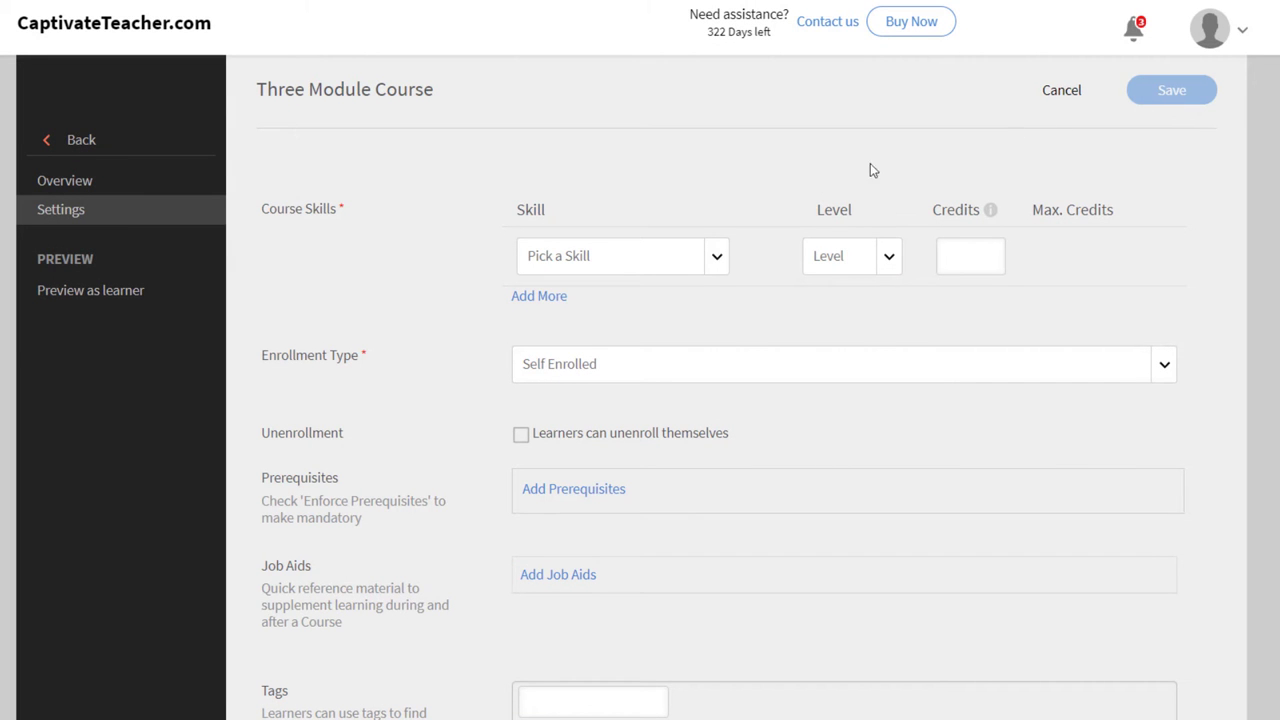
left_click(687, 266)
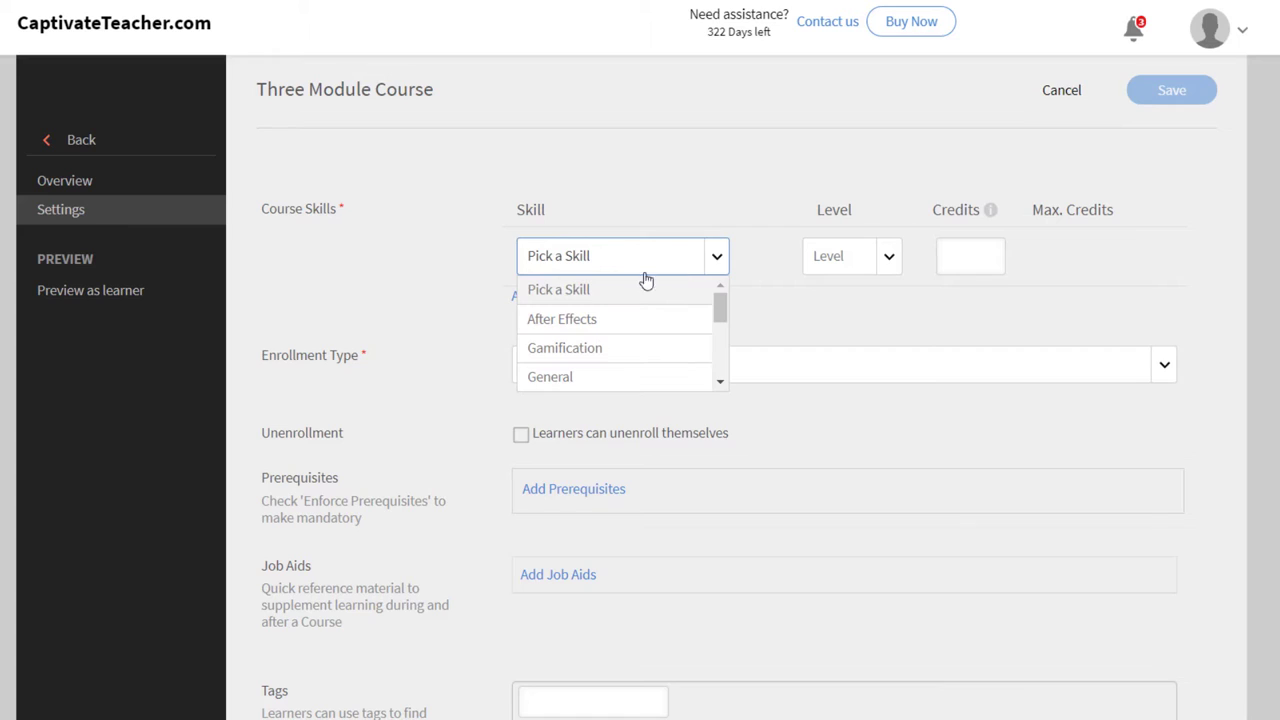
left_click(600, 377)
left_click(873, 260)
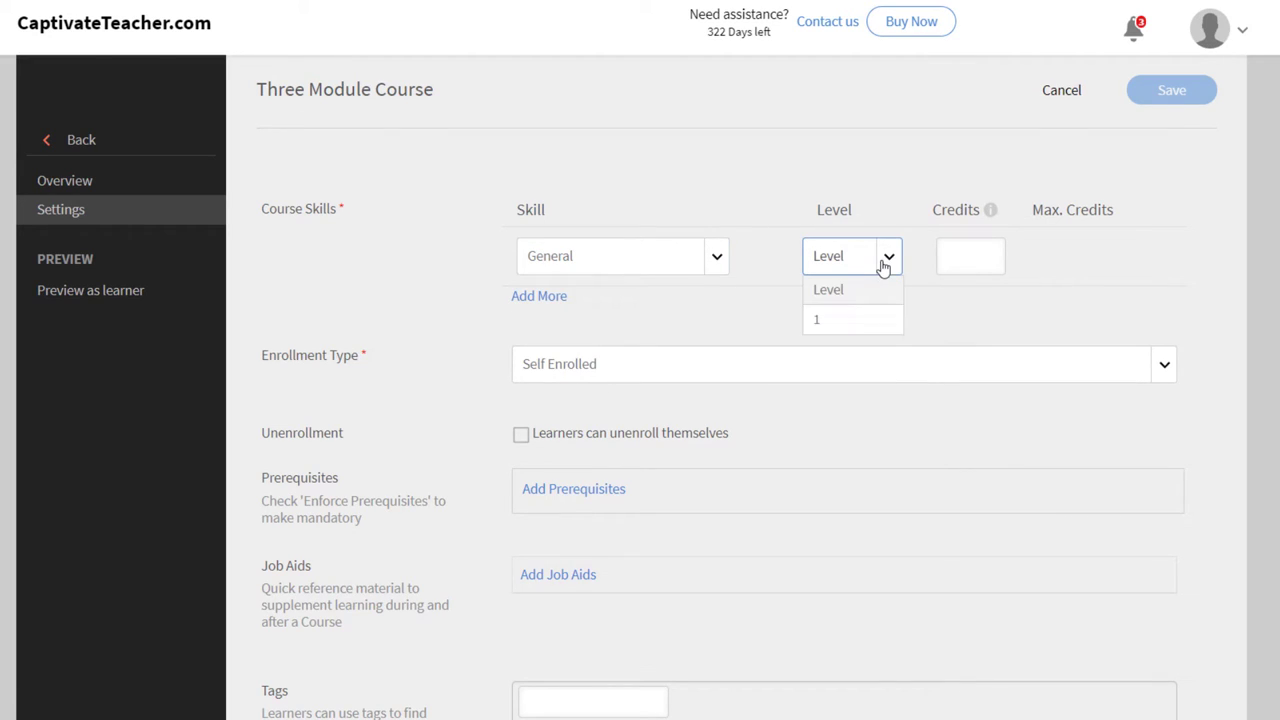
left_click(849, 320)
left_click(973, 262)
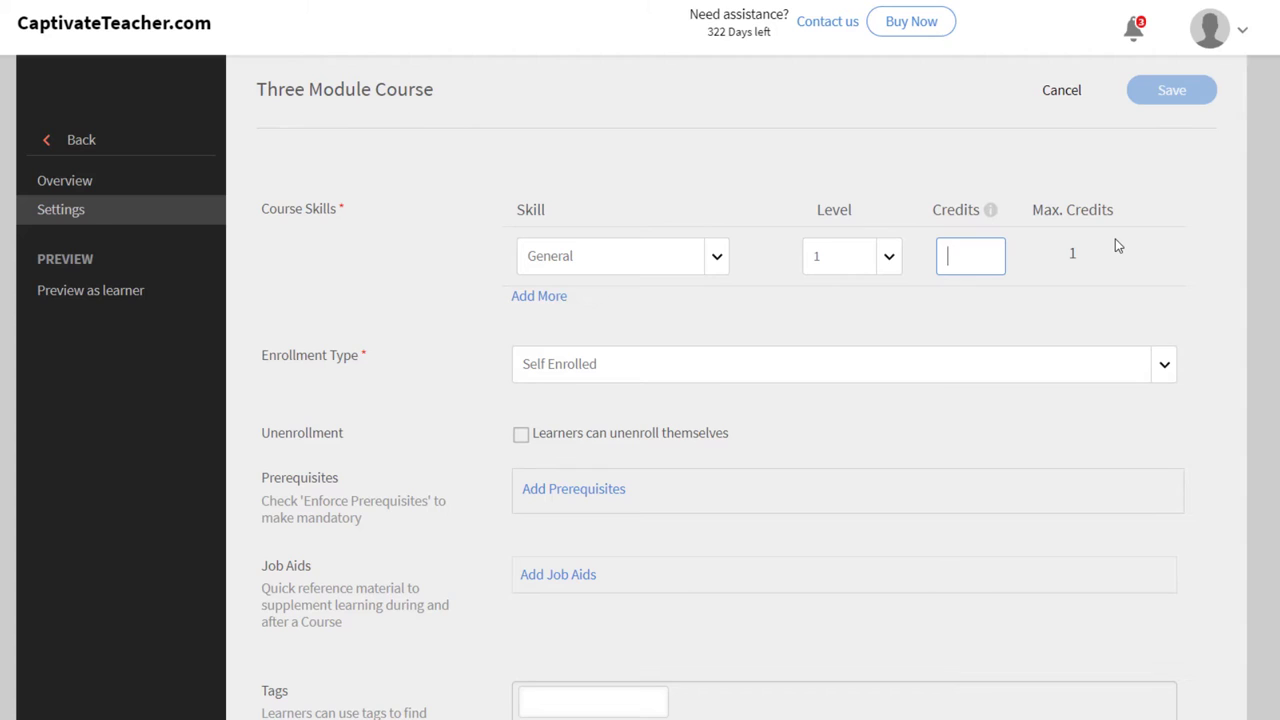
type("3")
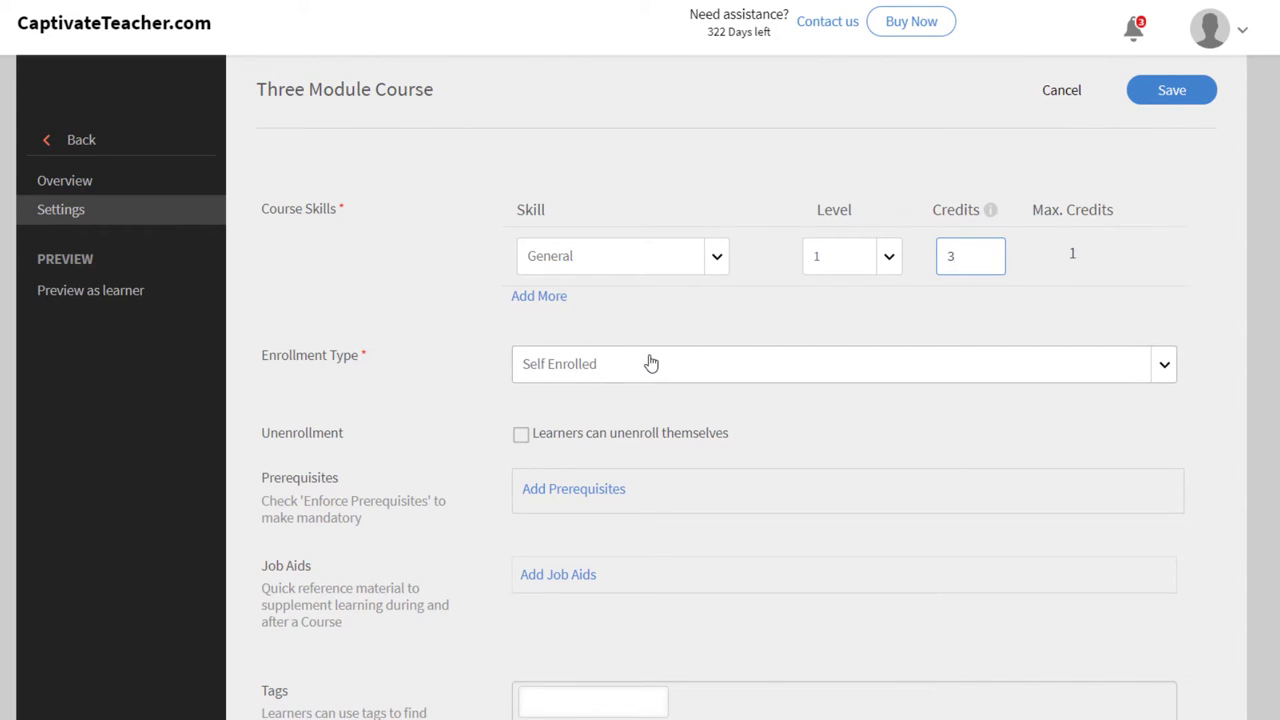
left_click(521, 437)
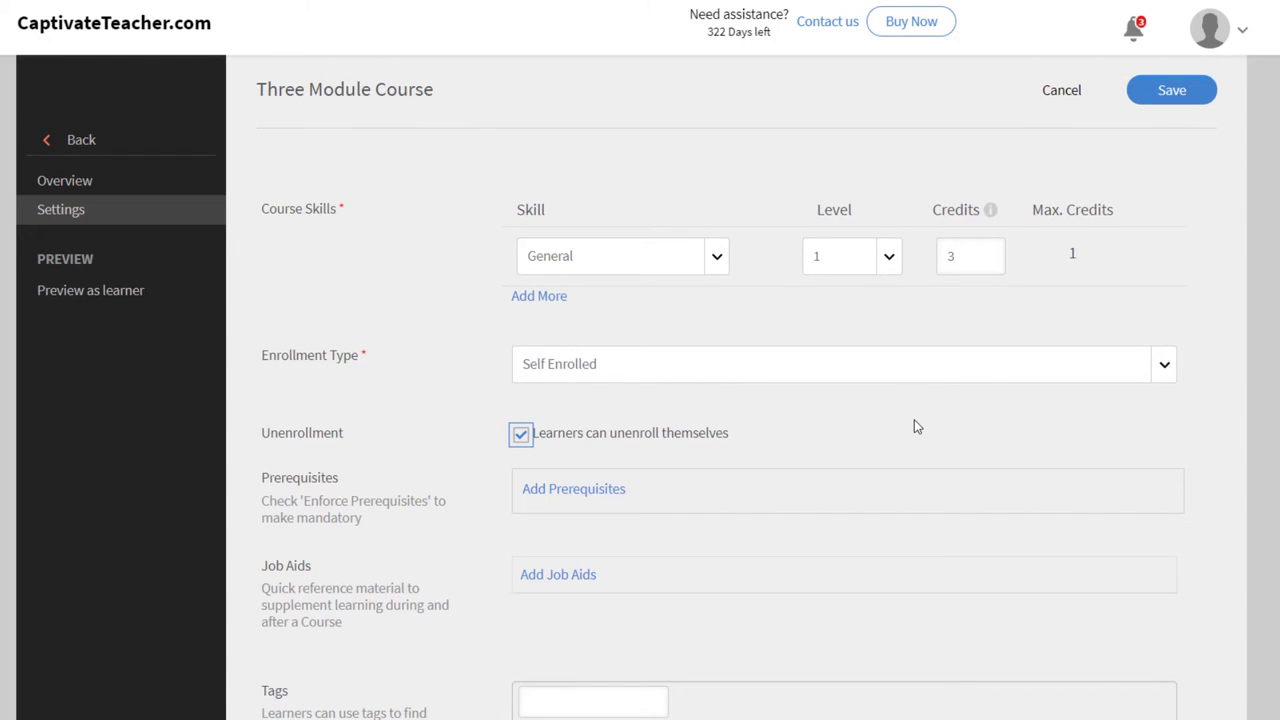
Step: Correct the course credits from 3 to 1 and save the settings
scroll(910, 420, "down", 2)
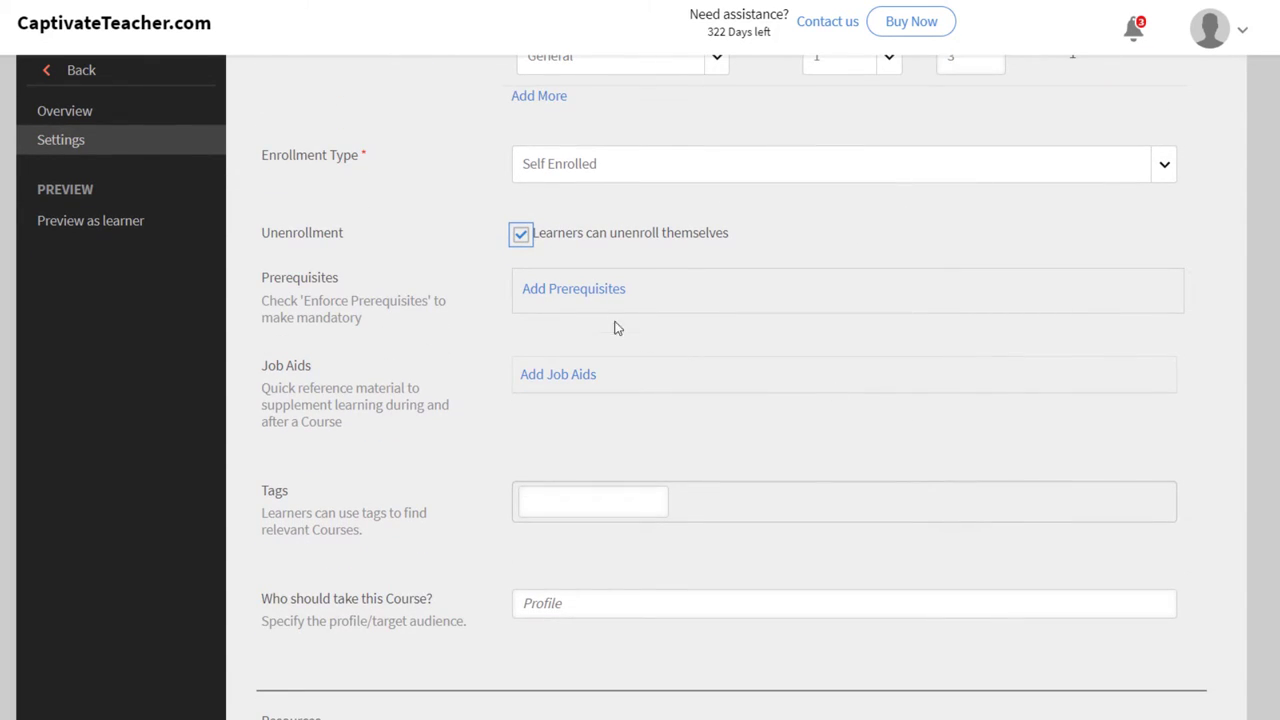
scroll(856, 594, "down", 3)
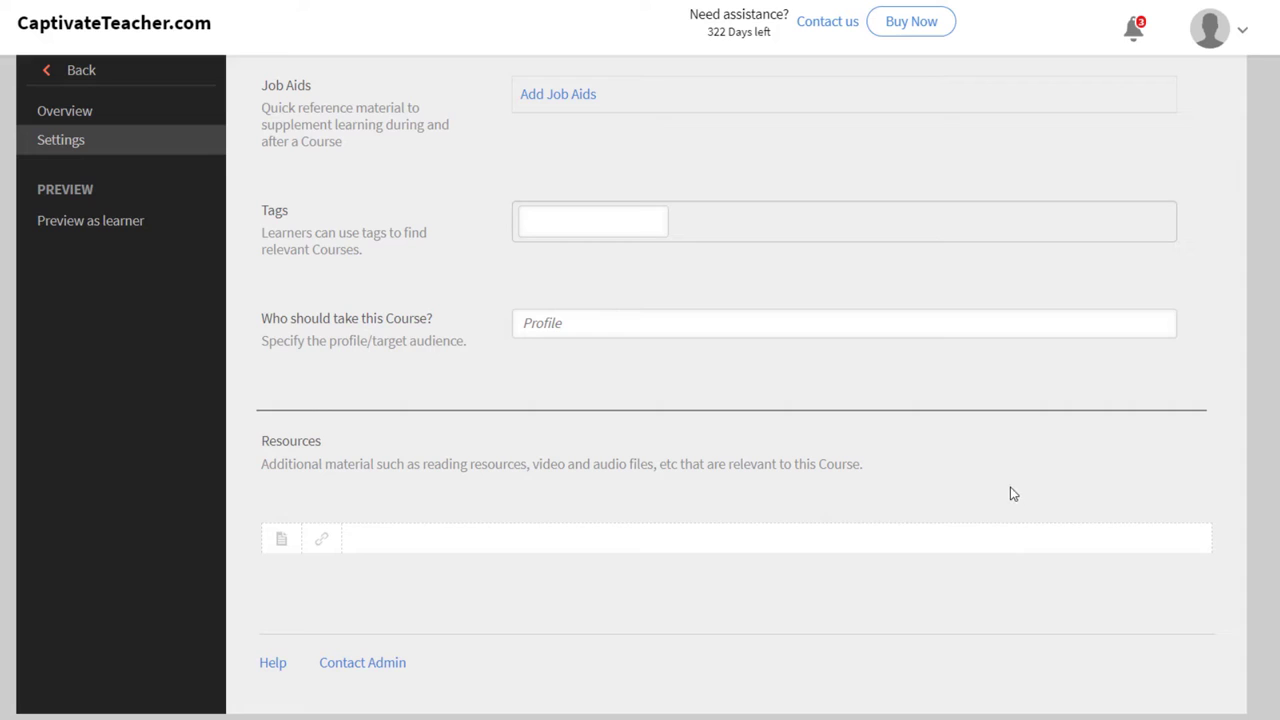
scroll(857, 462, "up", 5)
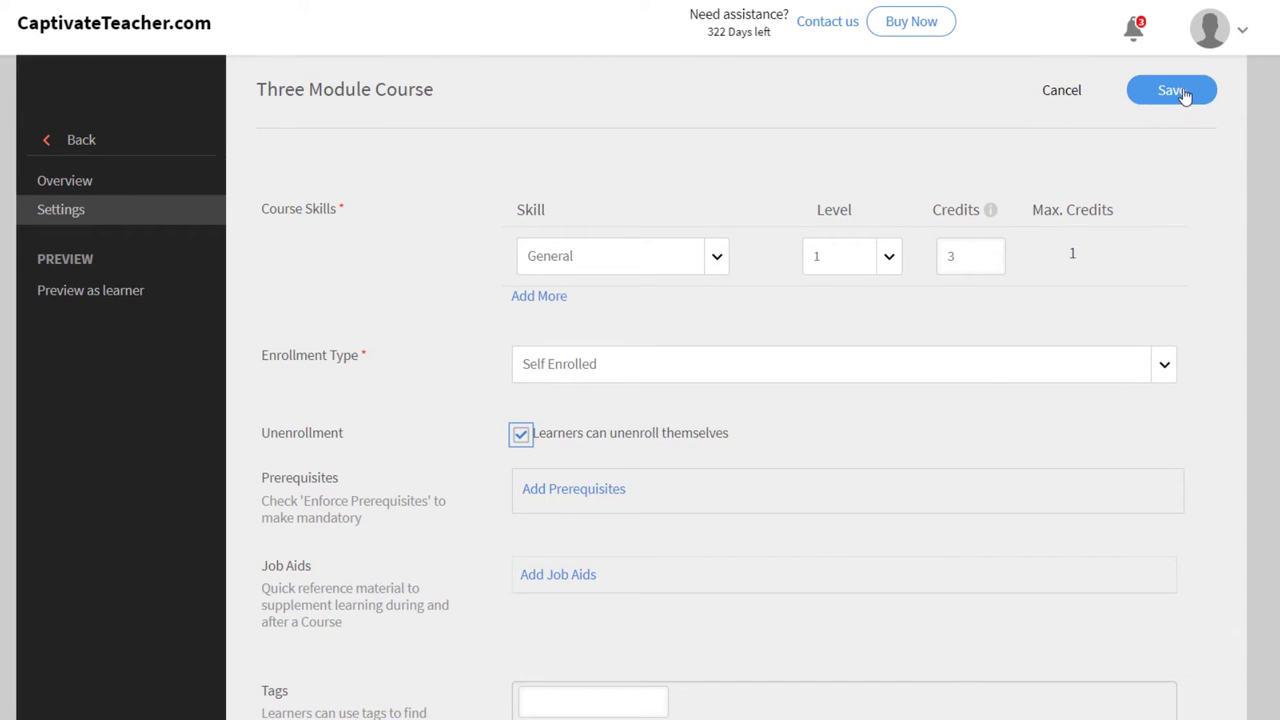
left_click(1177, 91)
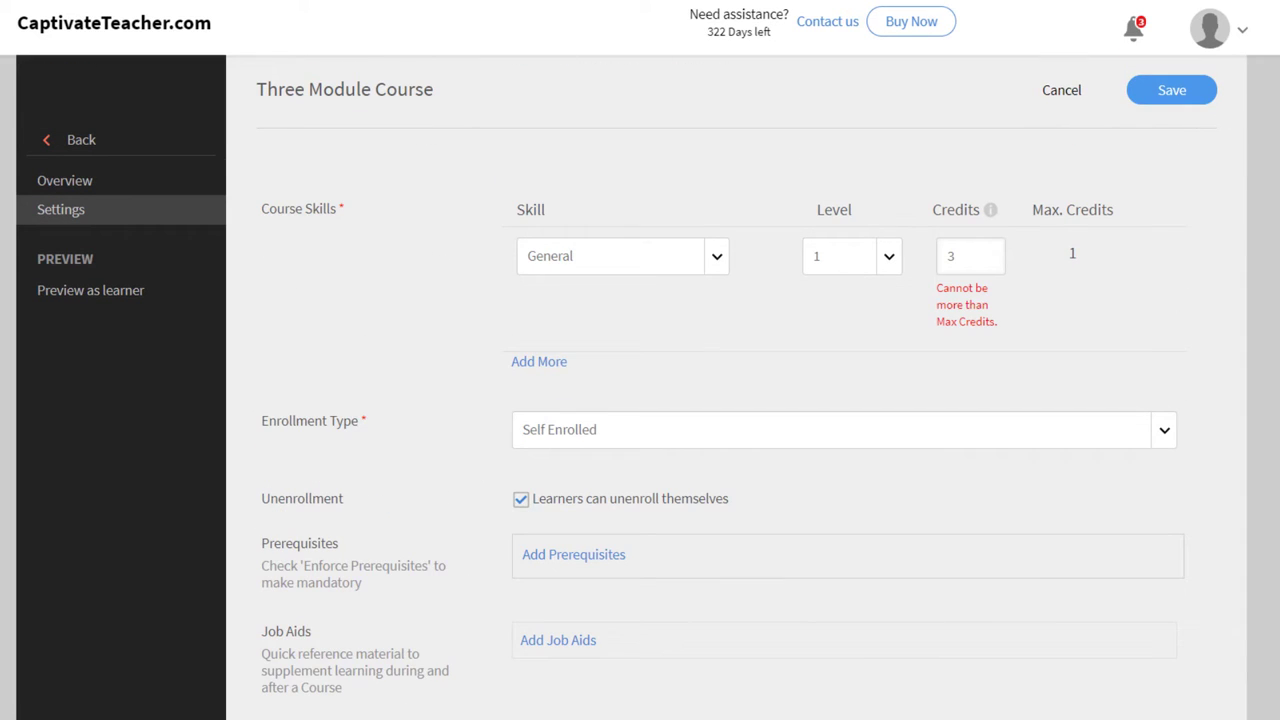
double_click(981, 256)
type("1")
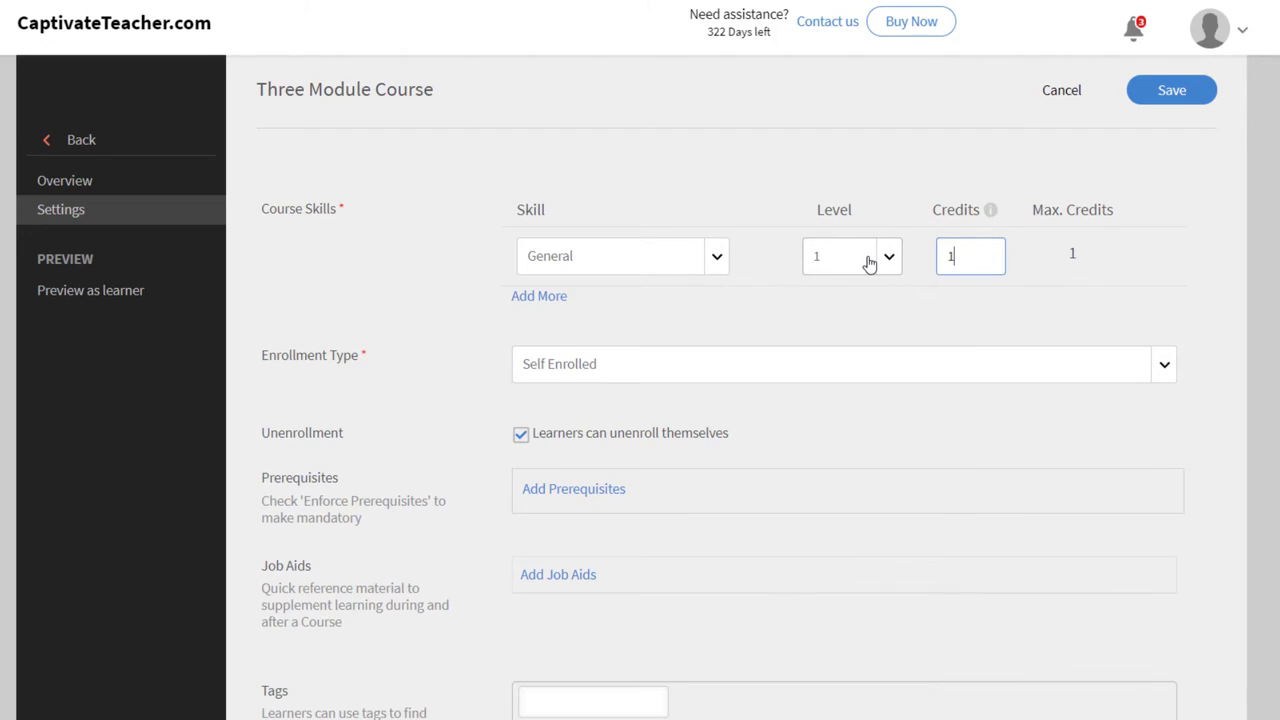
left_click(1171, 90)
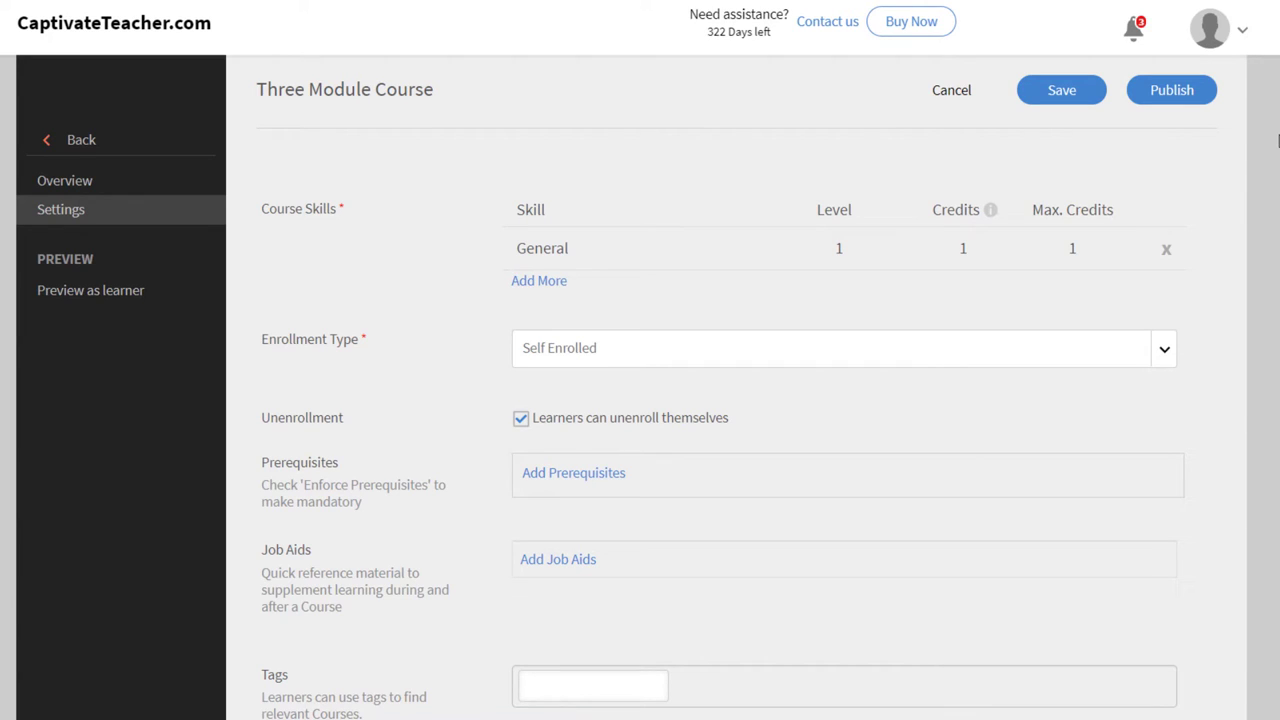
Step: Publish the course, switch to the learner role, and open Three Module Course via catalog search
left_click(1172, 98)
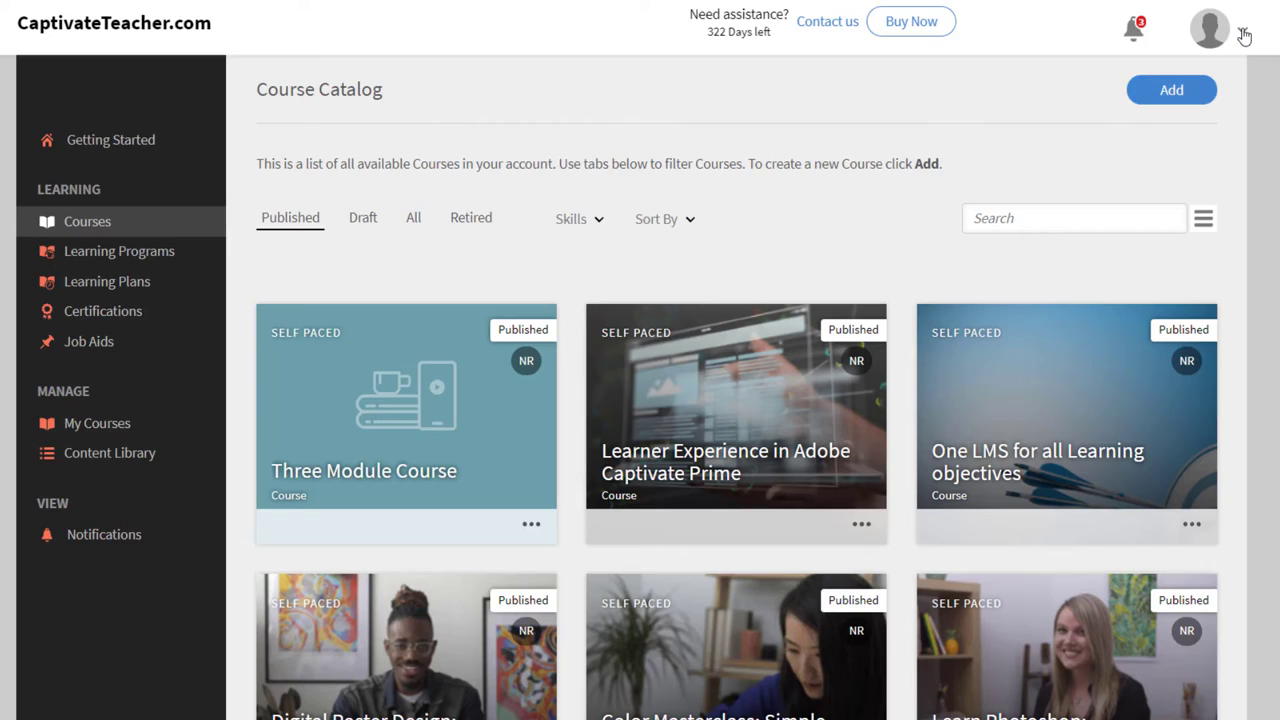
left_click(1244, 35)
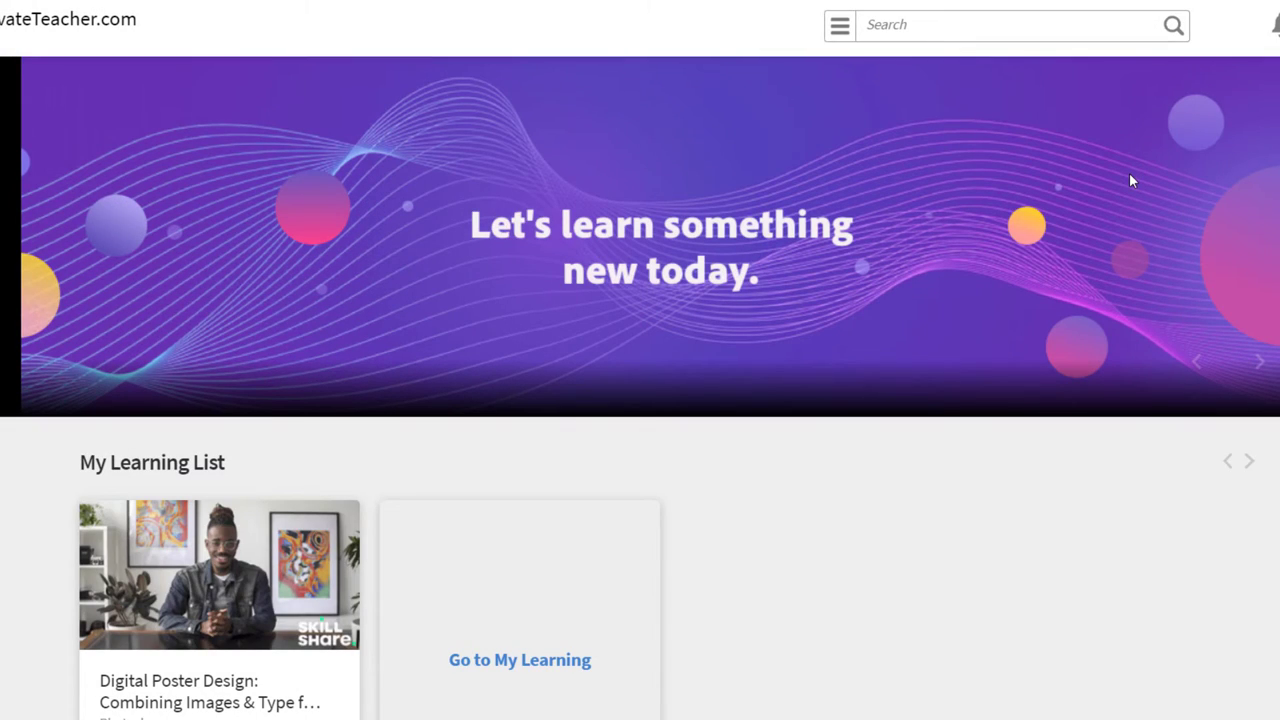
left_click(937, 25)
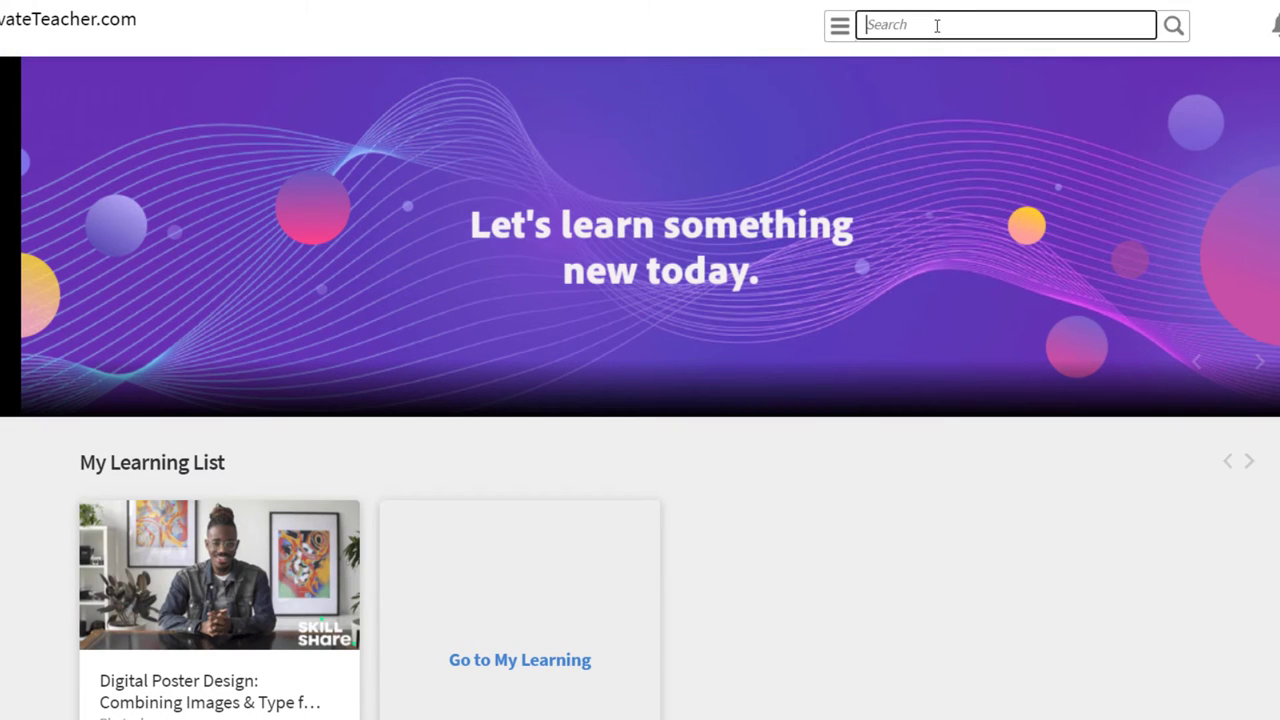
type("three module course")
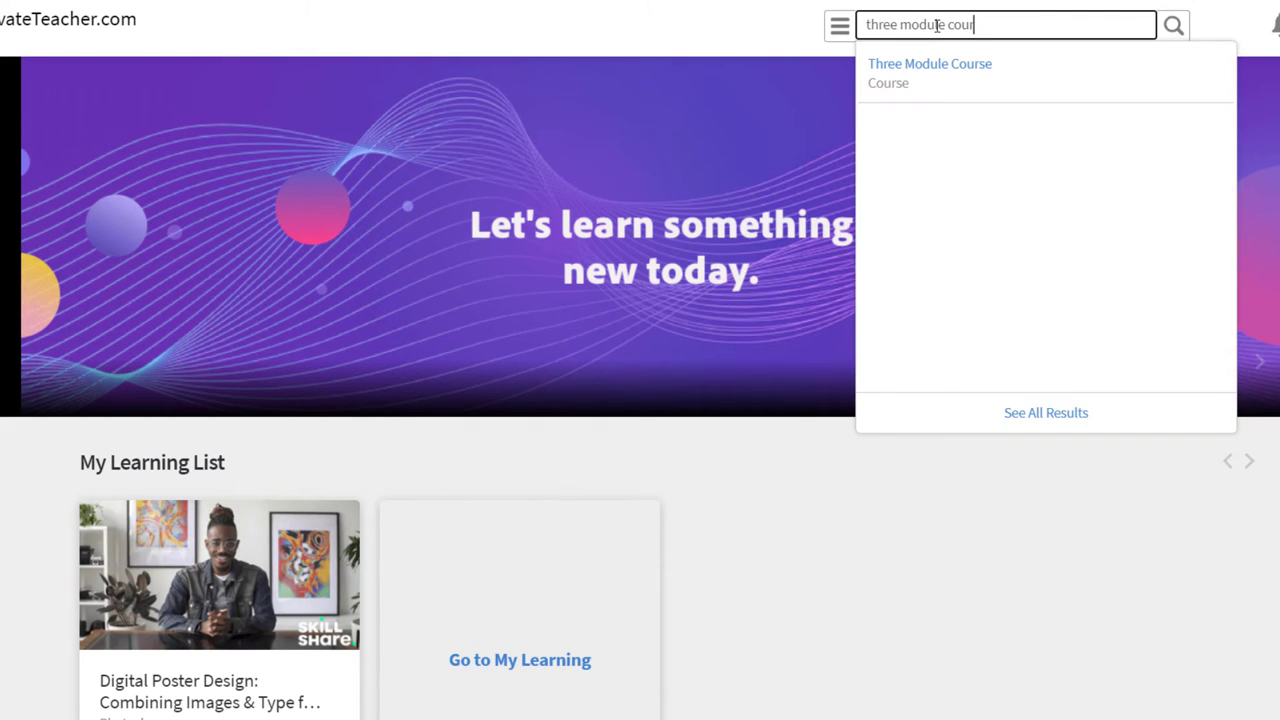
left_click(929, 74)
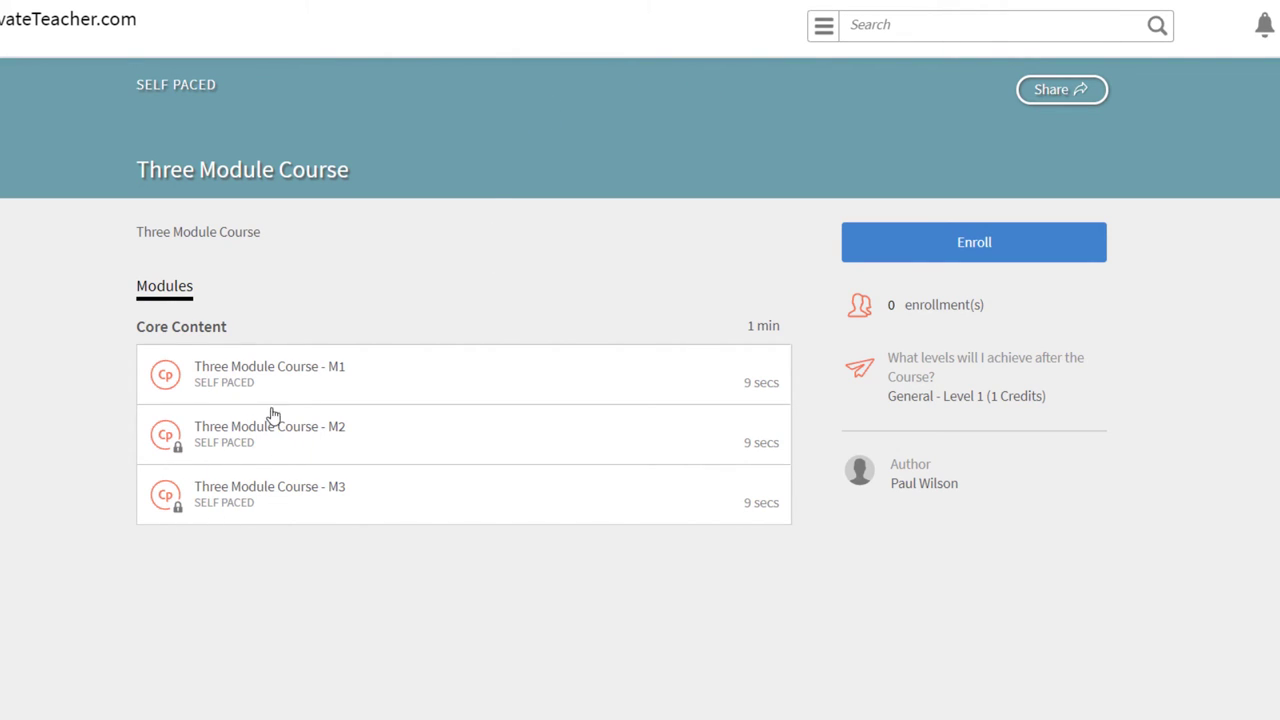
Step: Enroll through module M1, accept the ordered-course warning, and answer A to score 10/10
left_click(311, 374)
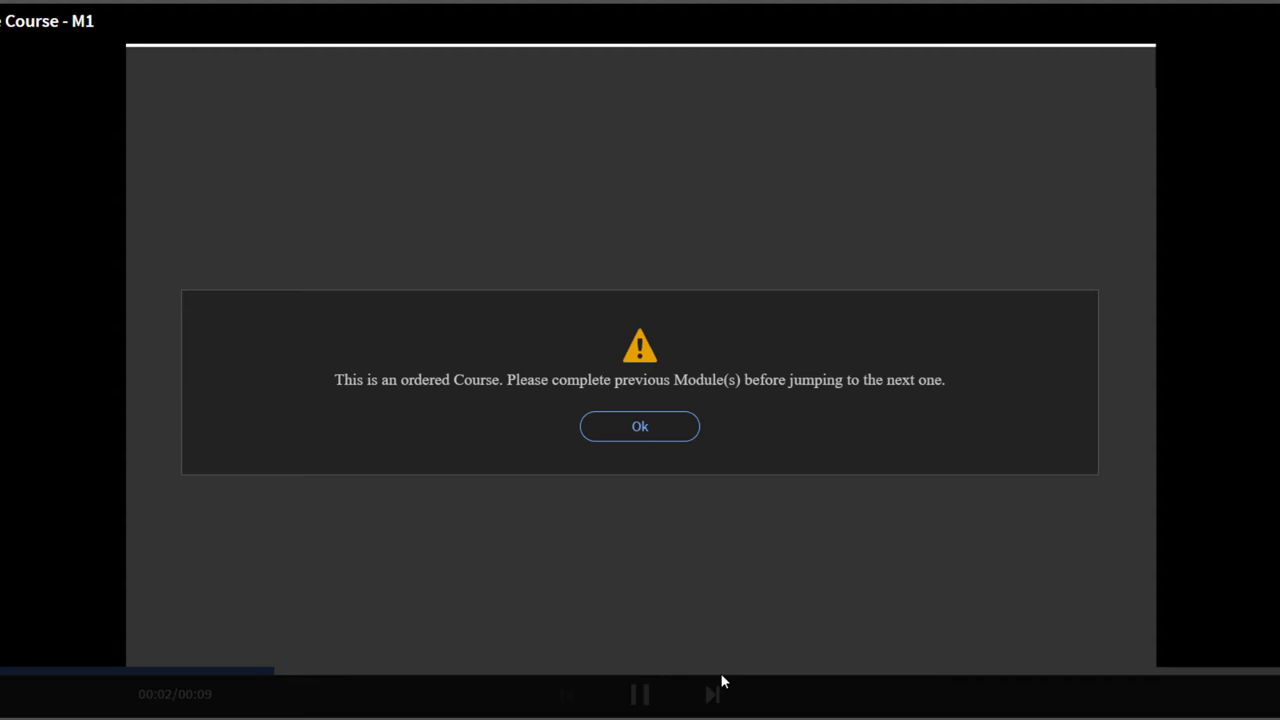
left_click(637, 432)
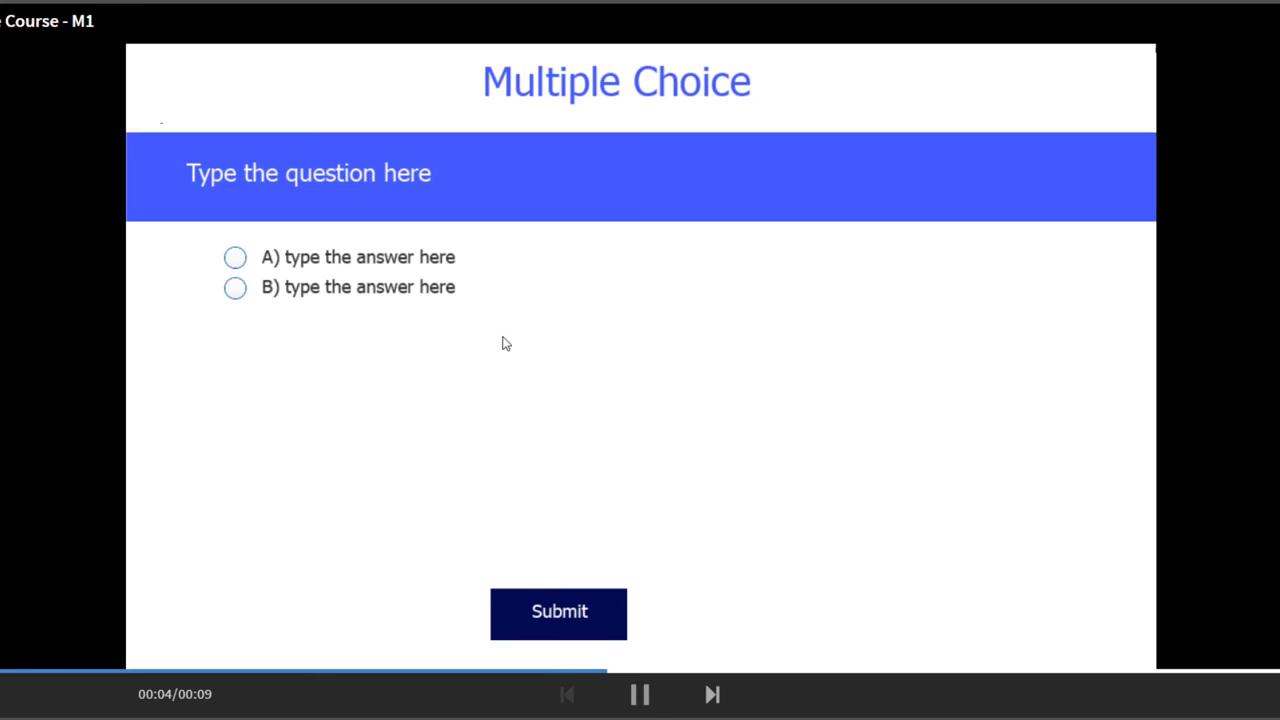
left_click(235, 258)
left_click(581, 620)
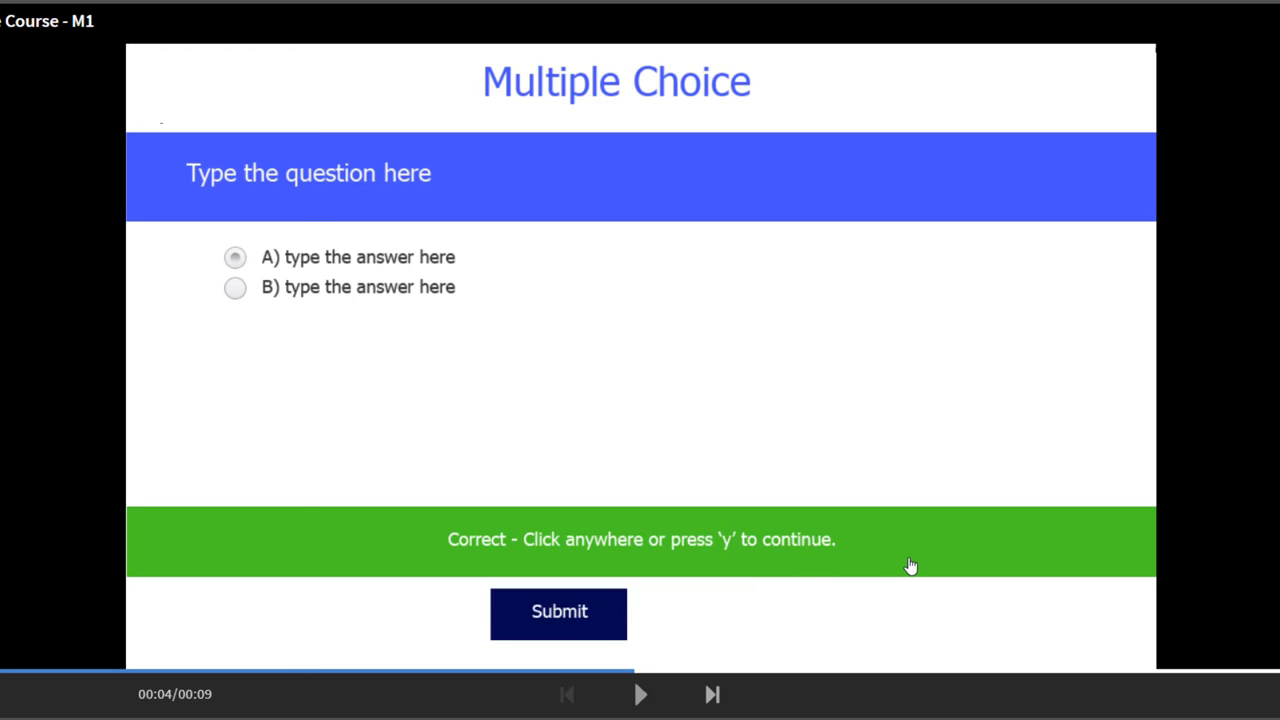
left_click(917, 545)
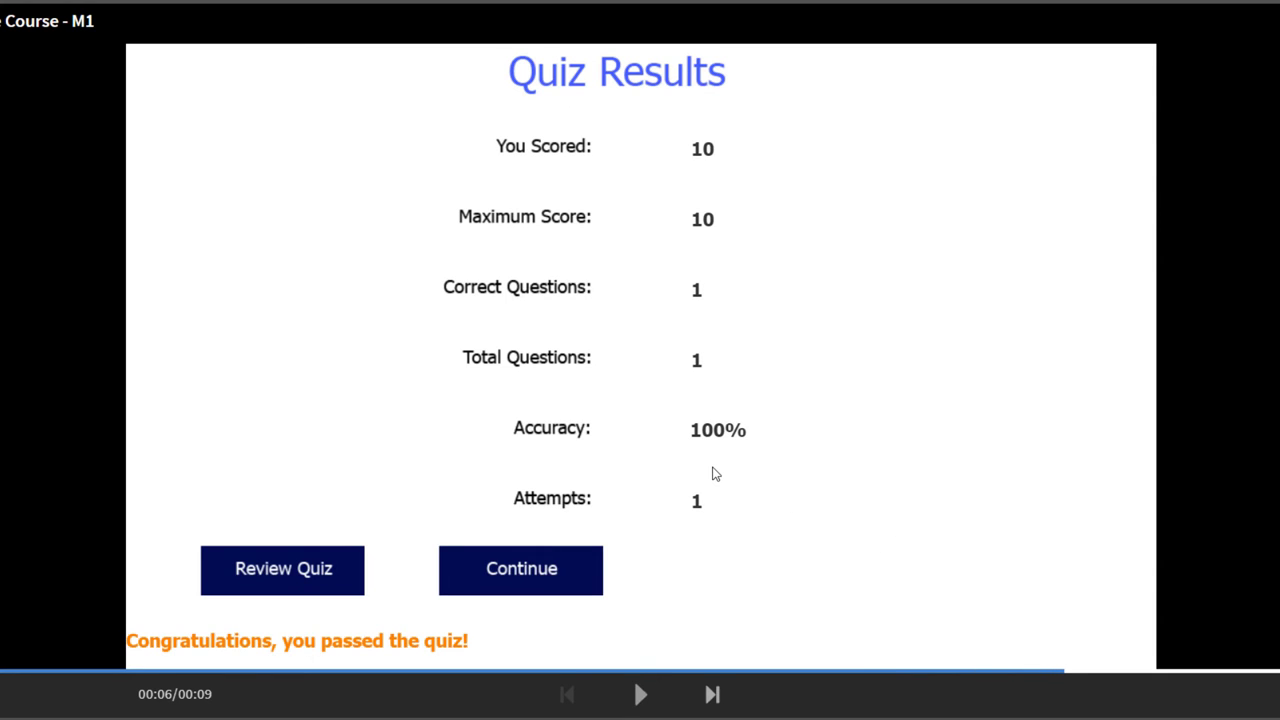
left_click(557, 571)
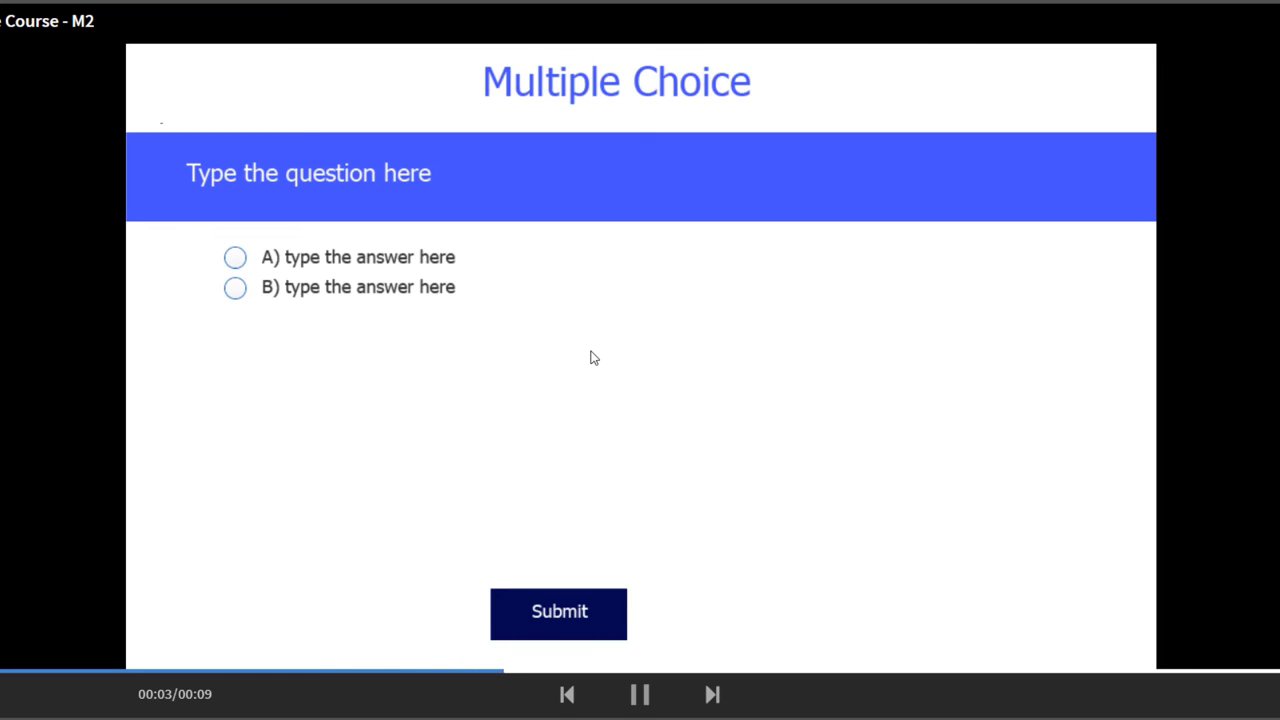
Step: Answer option A in the M2 quiz, submit it, and dismiss the Correct feedback
left_click(380, 256)
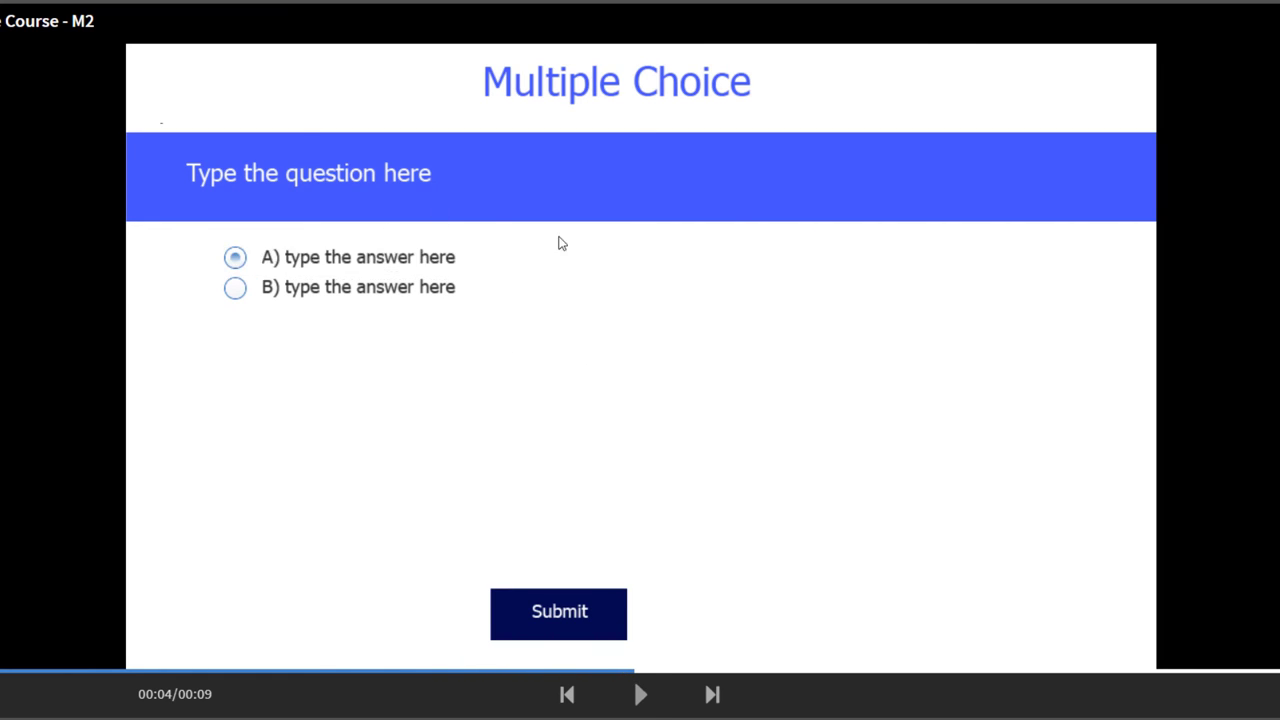
left_click(586, 620)
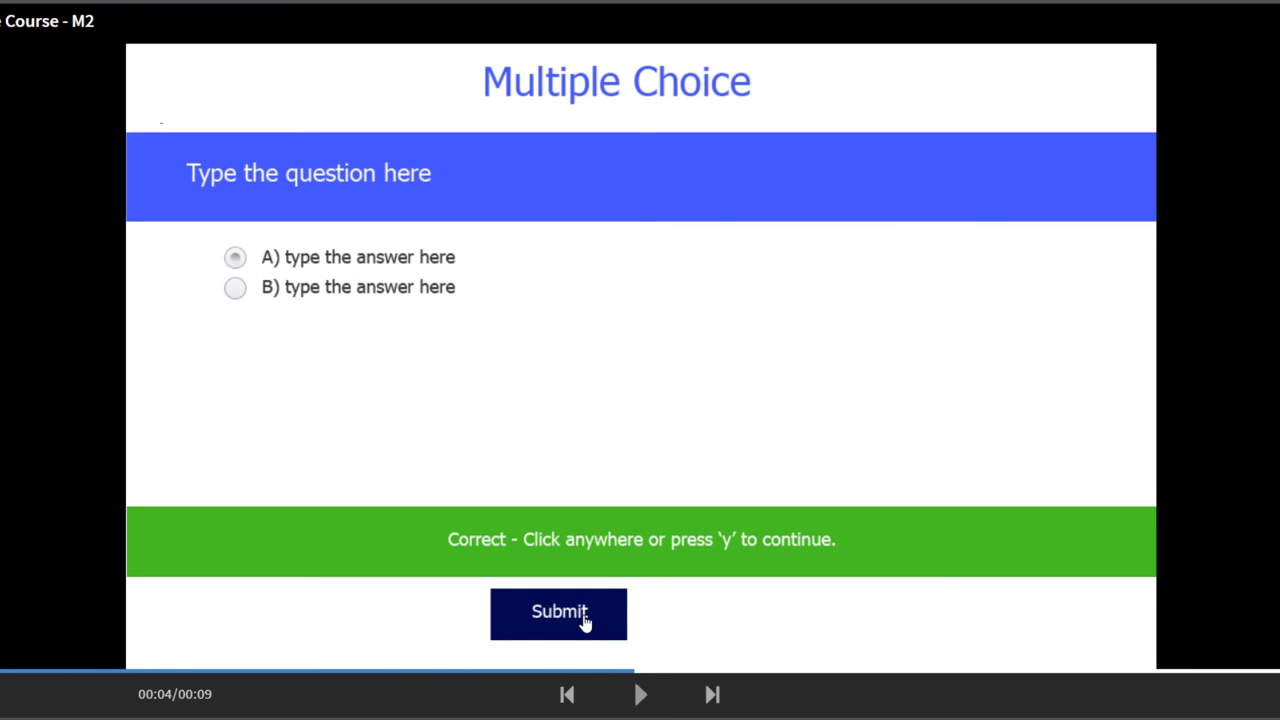
left_click(703, 530)
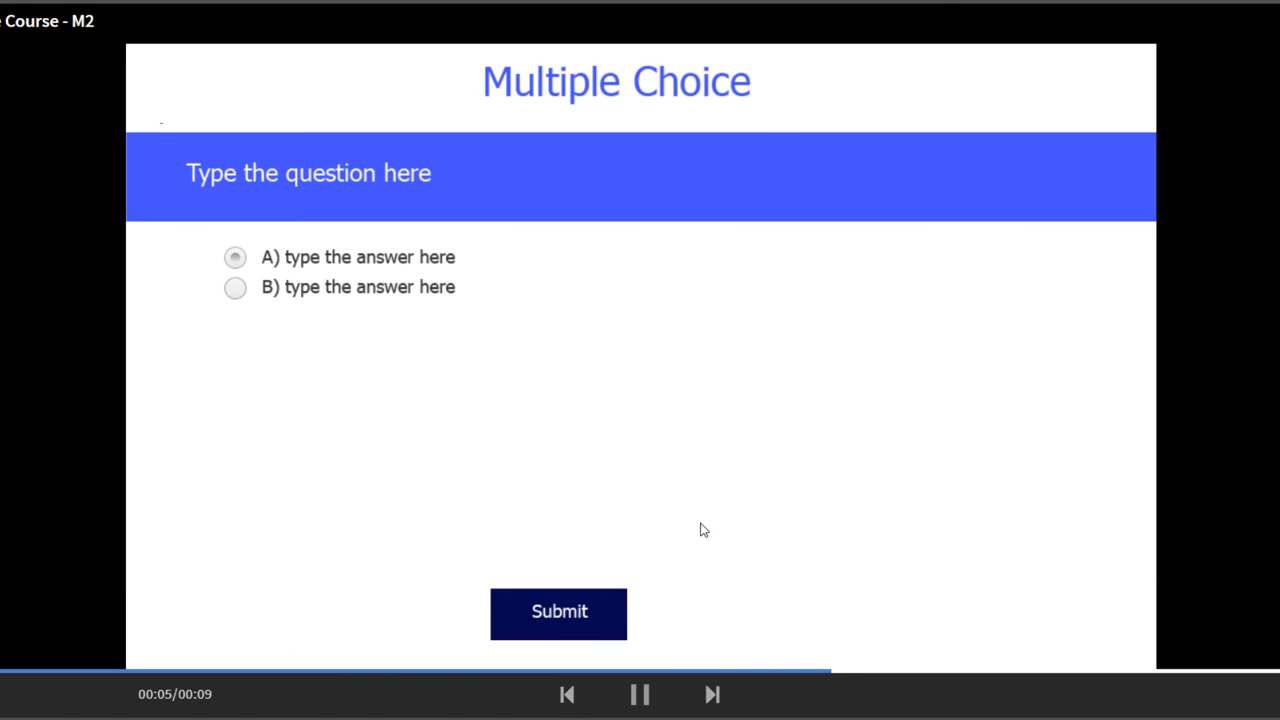